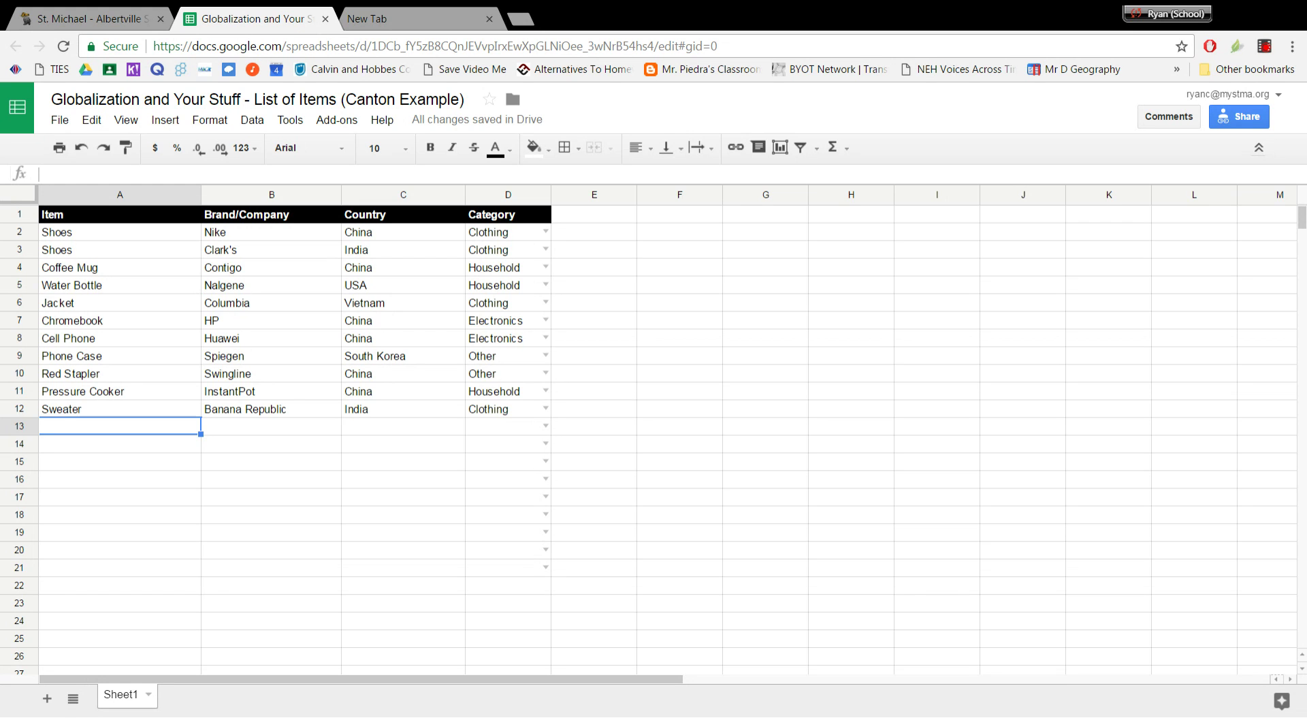
- Review the Country entries and the Category choices in the spreadsheet's list of items
drag(357, 231, 361, 415)
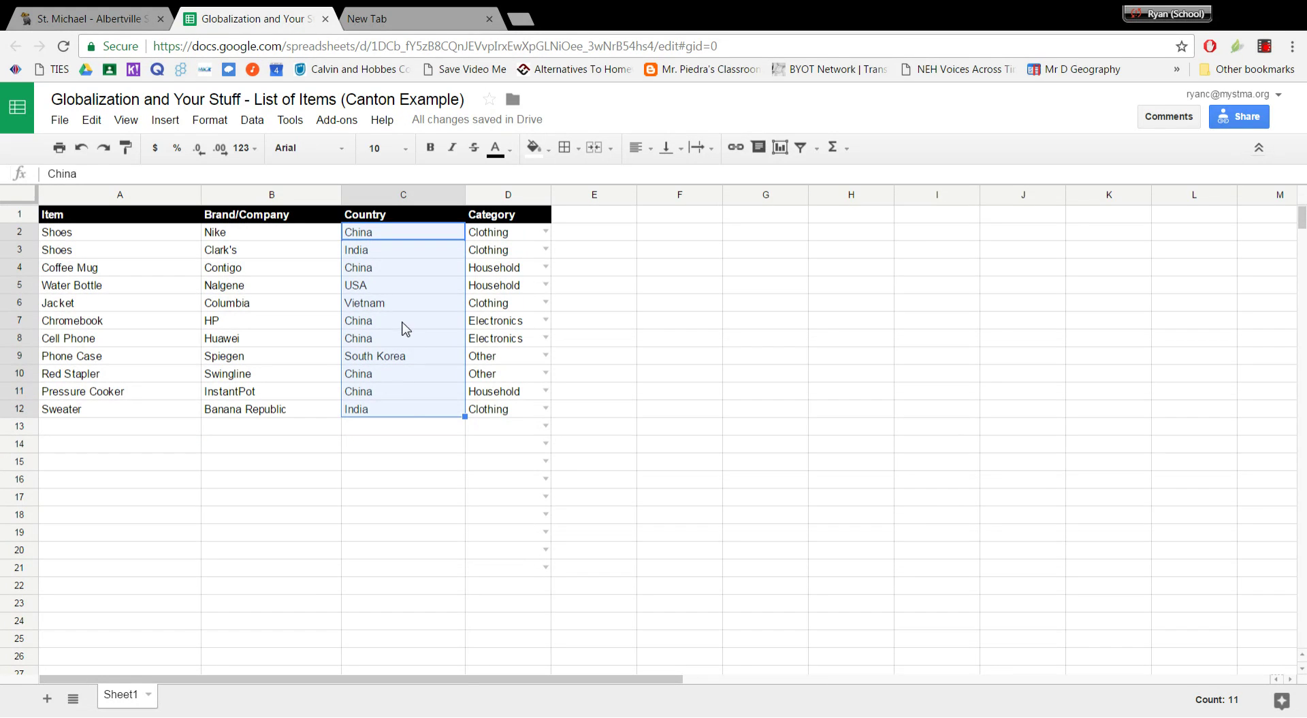
click(496, 237)
click(545, 232)
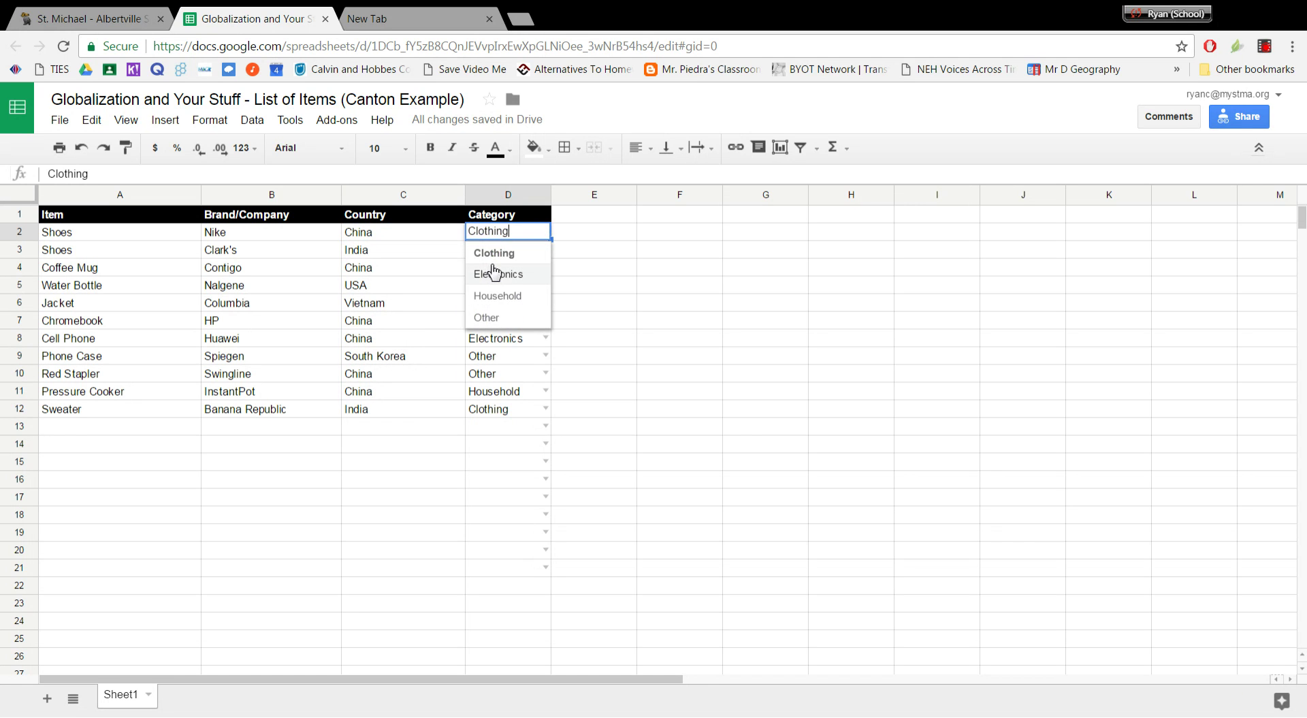
click(440, 250)
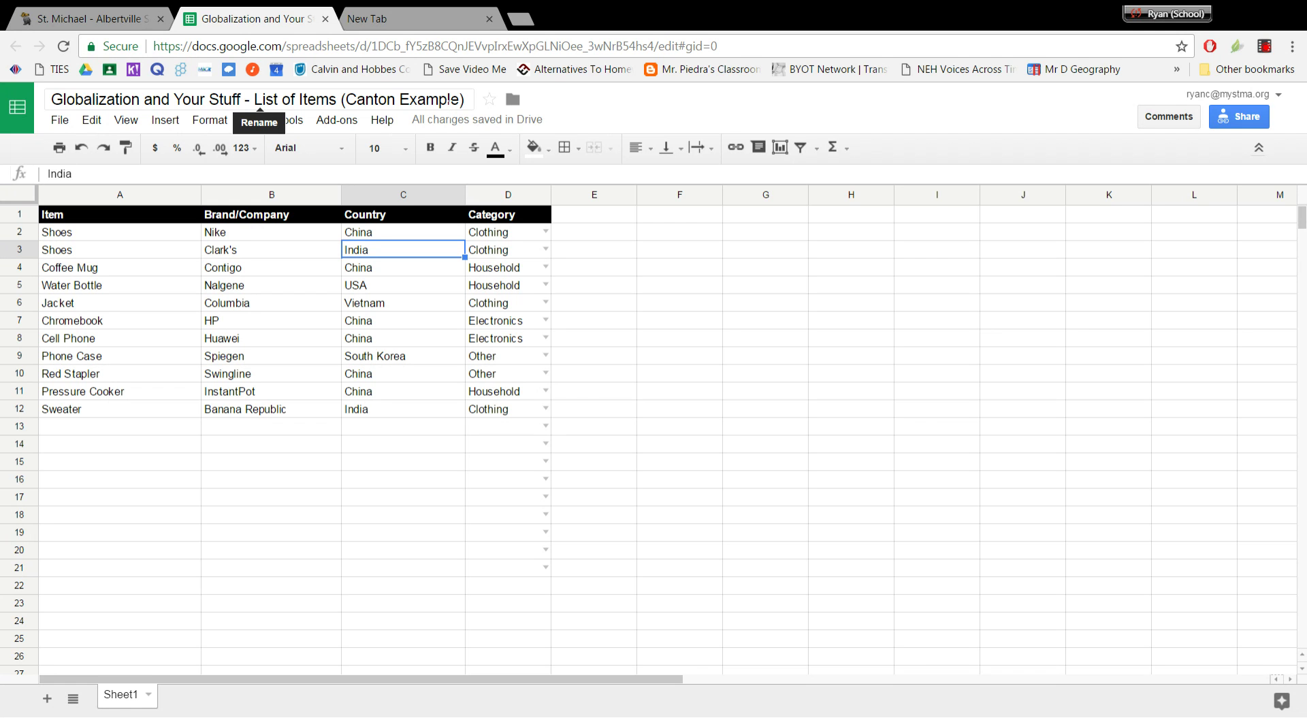
- Switch to Google My Maps at google.com/maps/d/u/0/ and create a new map
click(414, 28)
text(google.com/maps/d/u/0/)
key(Return)
click(209, 242)
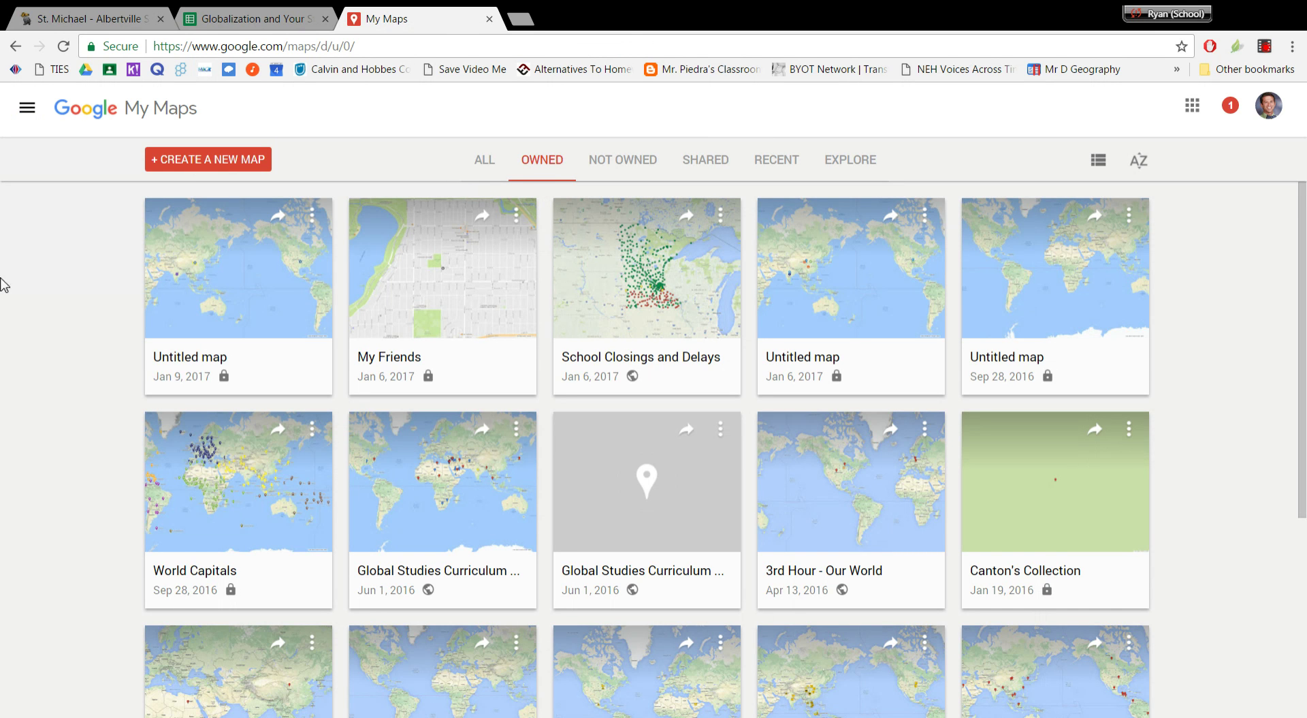
click(199, 165)
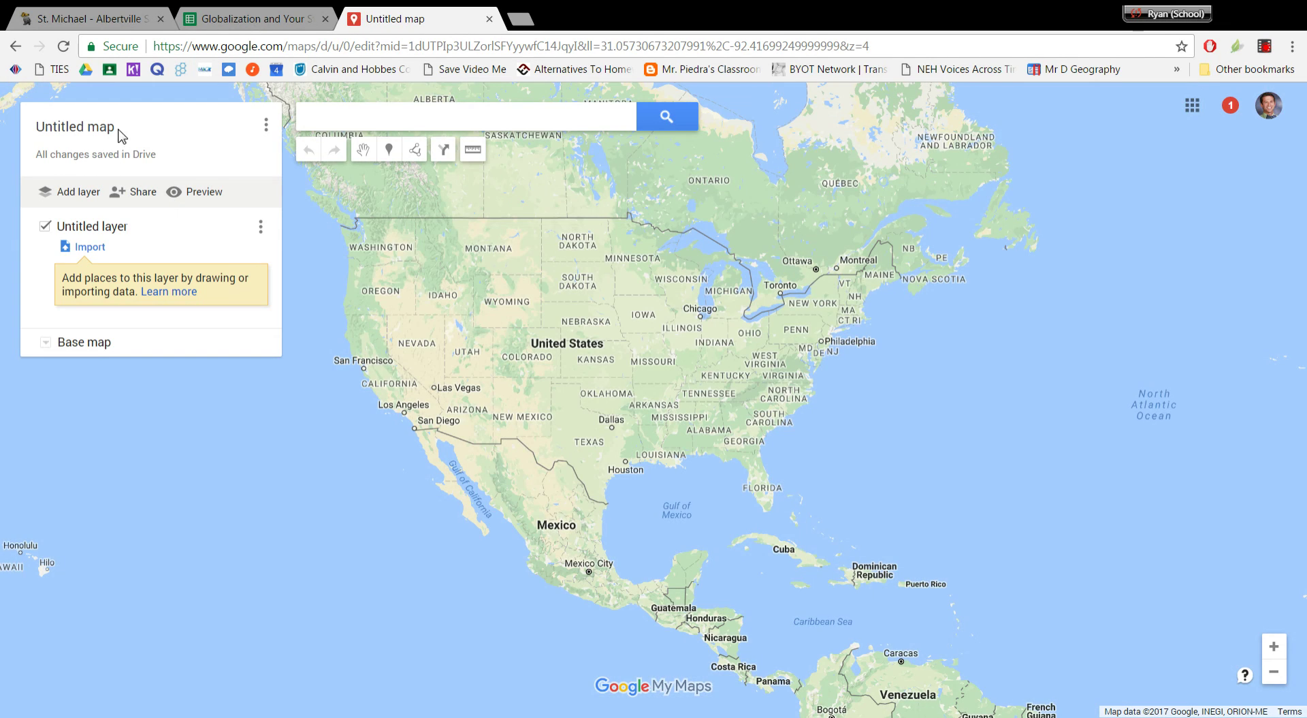
- Title the map "Globalization - " followed by the teacher's last name and save it
click(162, 123)
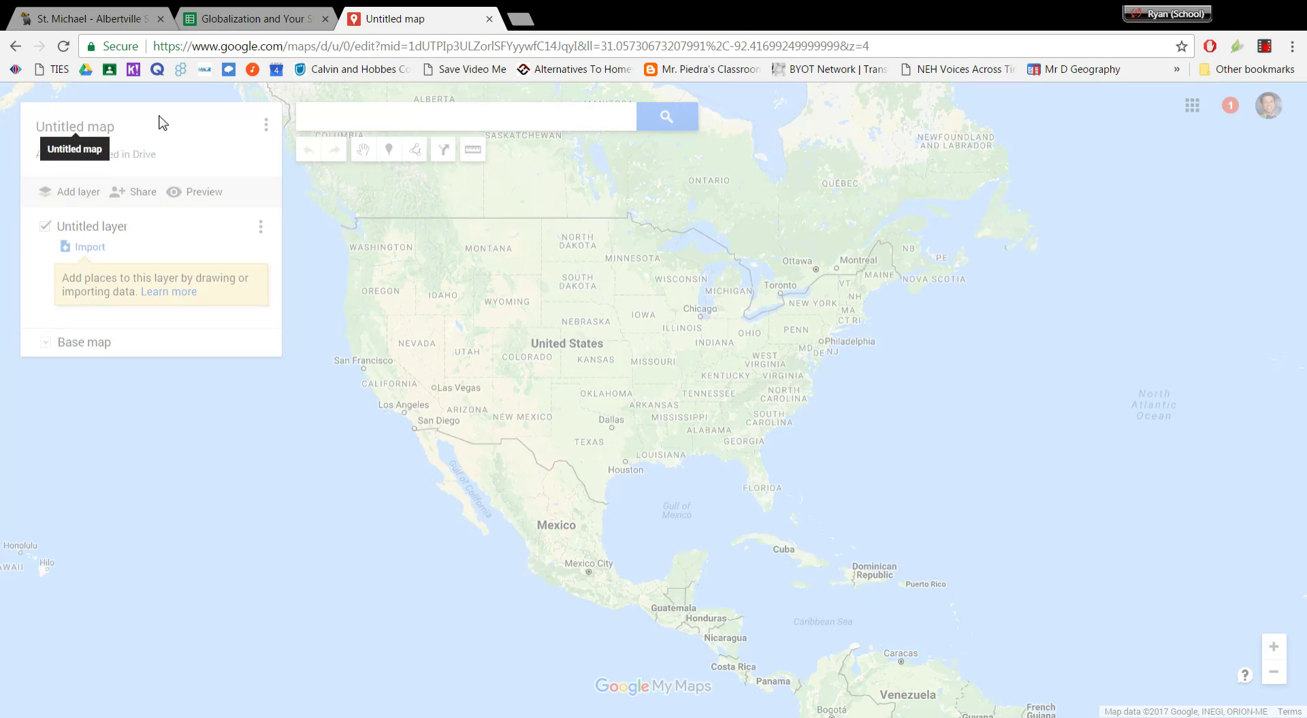
text(Globalization - Canton)
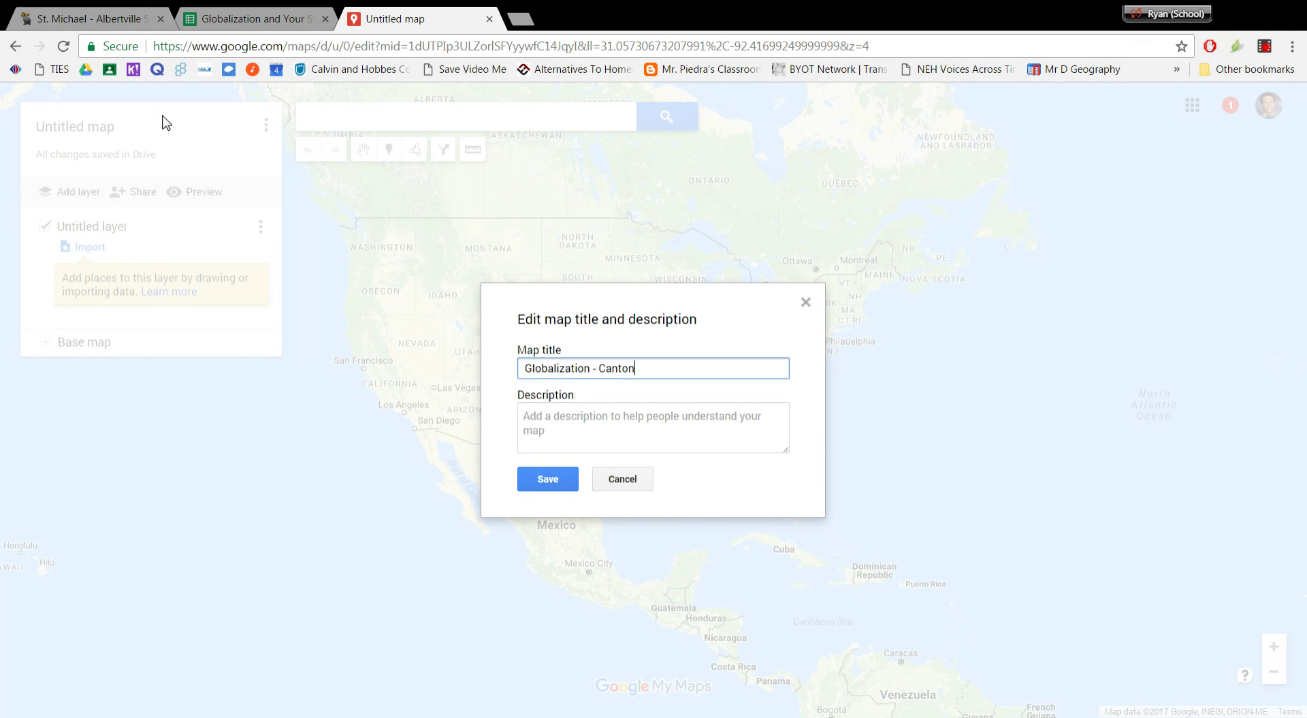
click(545, 479)
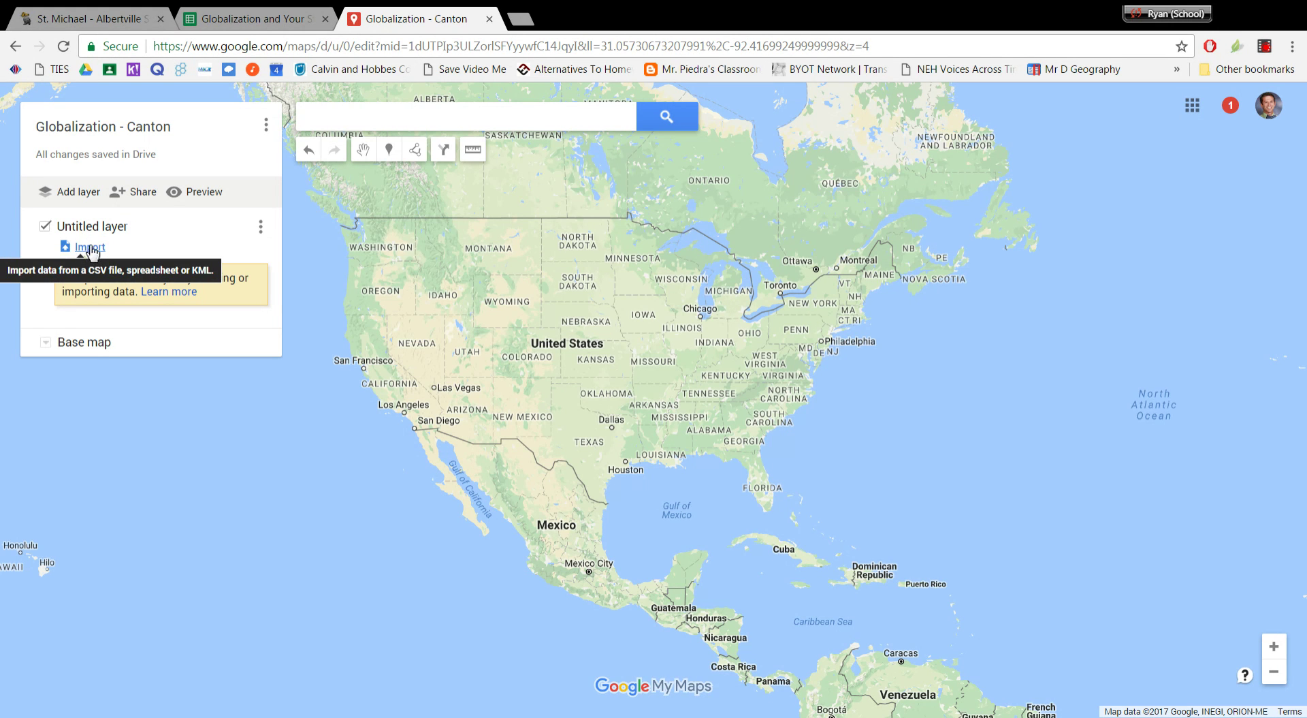
- Import the "Globalization and Your Stuff - List of Items" spreadsheet from Google Drive into the untitled layer, searching by the teacher's last name
click(91, 249)
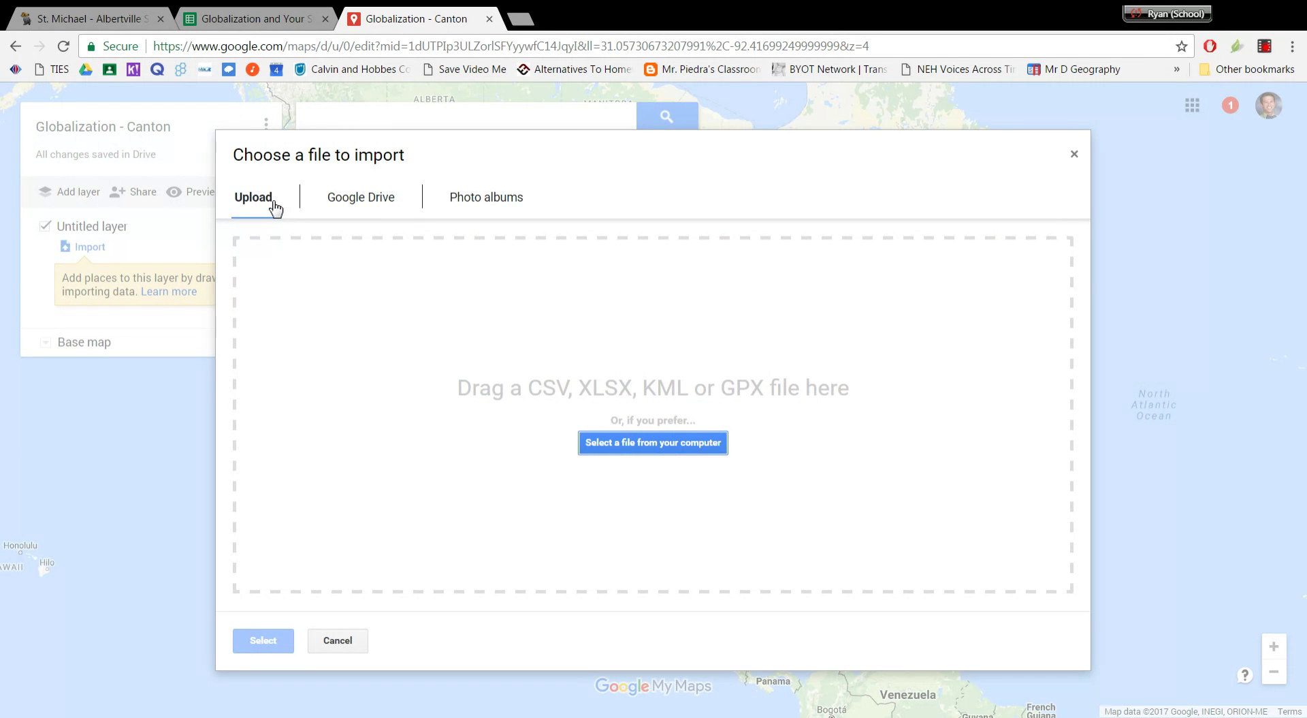
click(368, 201)
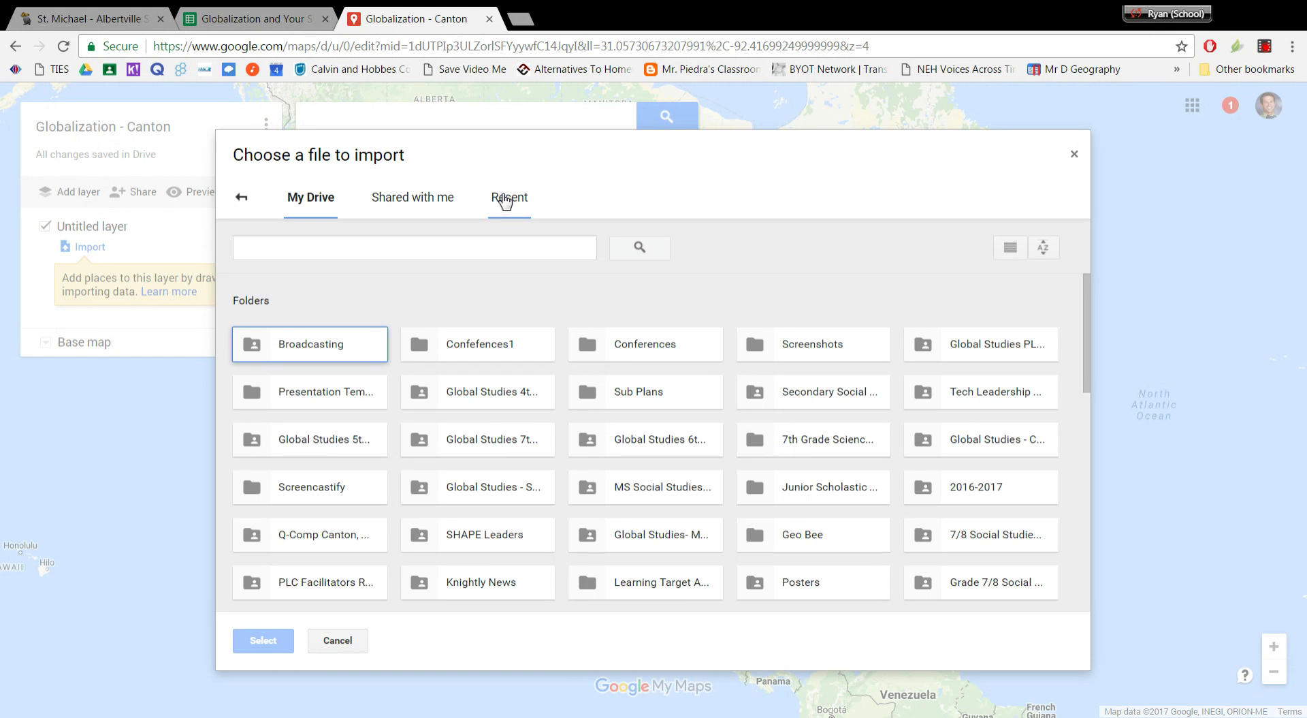
click(508, 200)
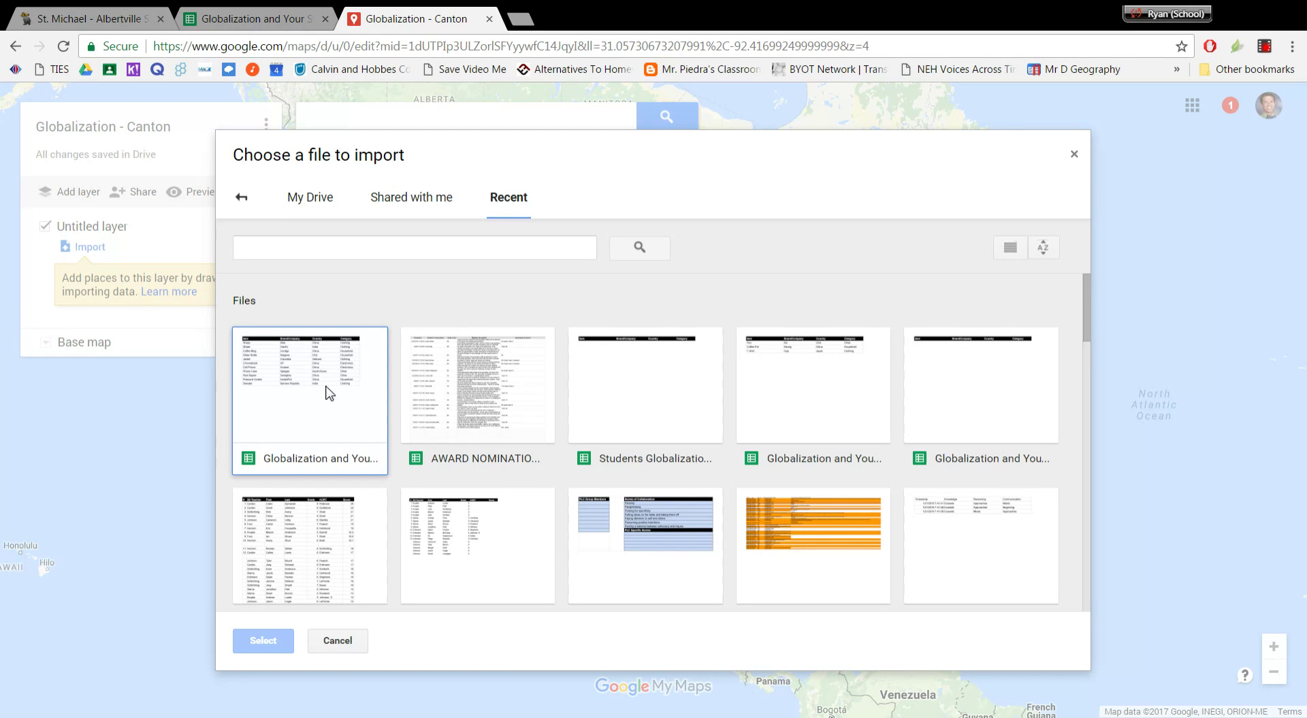
click(326, 393)
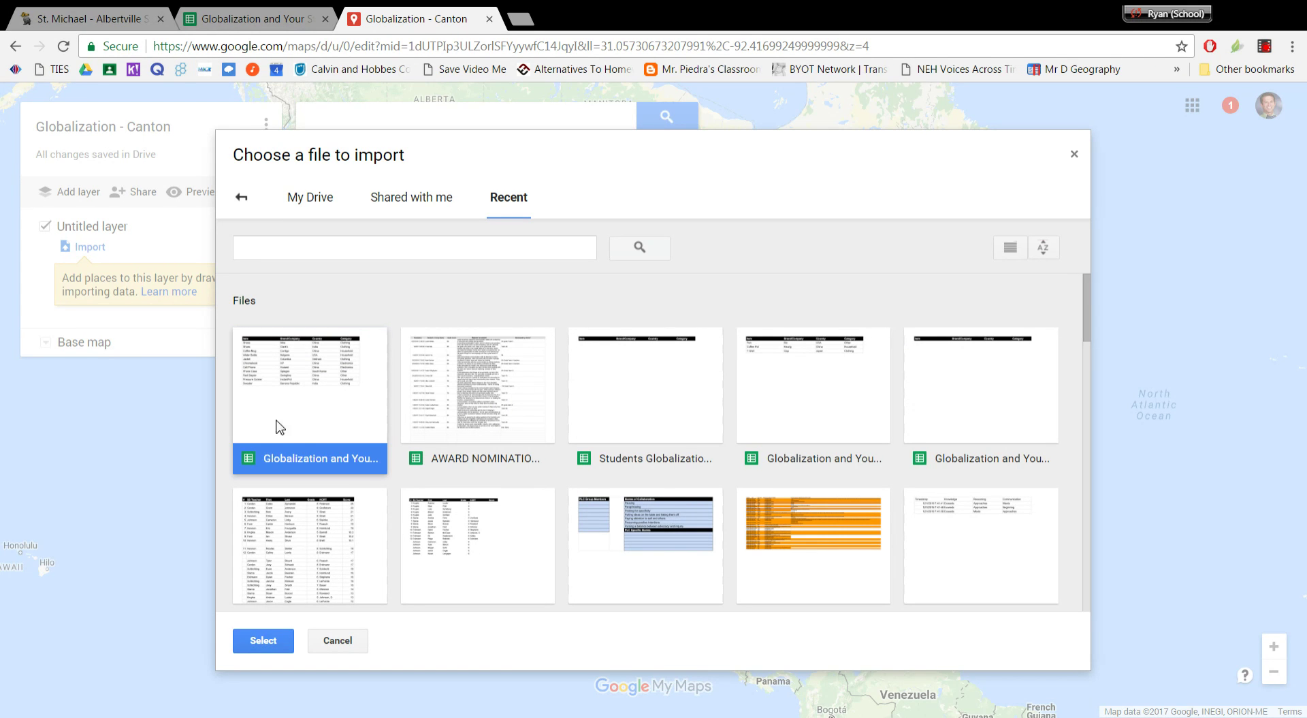
click(326, 247)
text(canton)
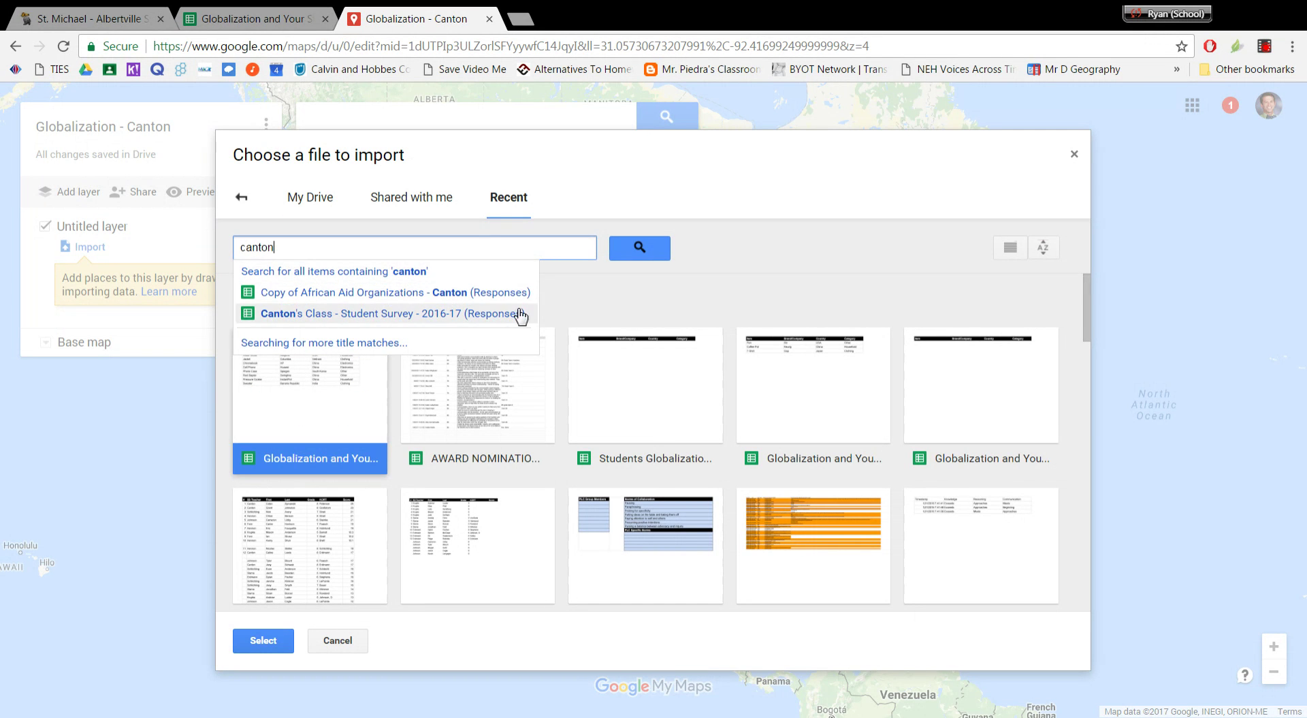
key(Return)
click(320, 410)
click(261, 644)
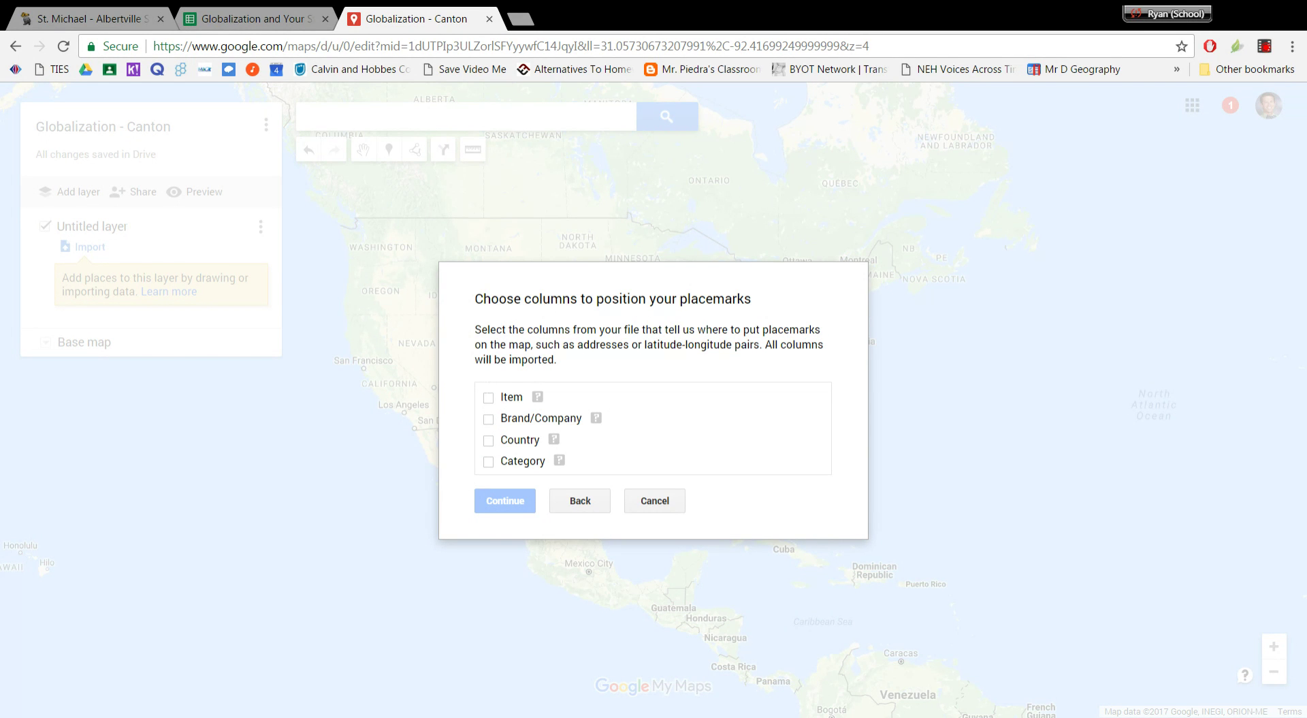
- Position the placemarks by the Country column, title the markers by Item, and finish the import
click(488, 440)
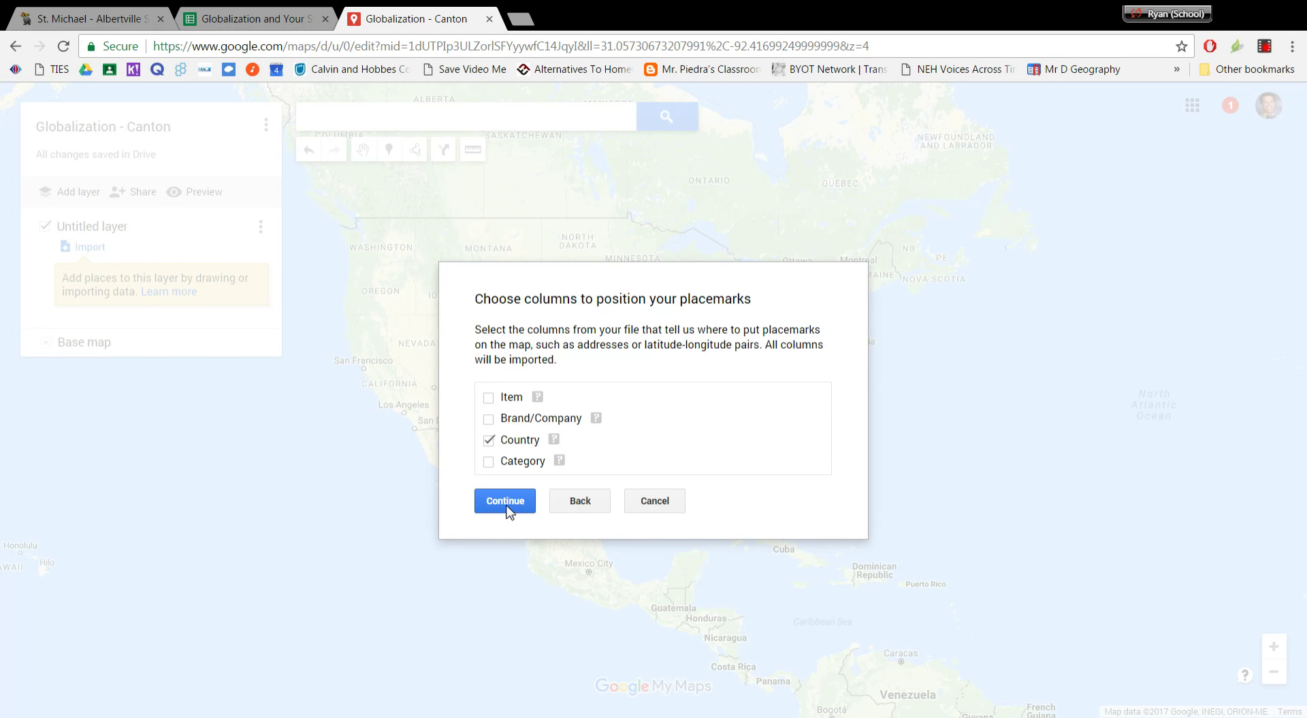
click(506, 502)
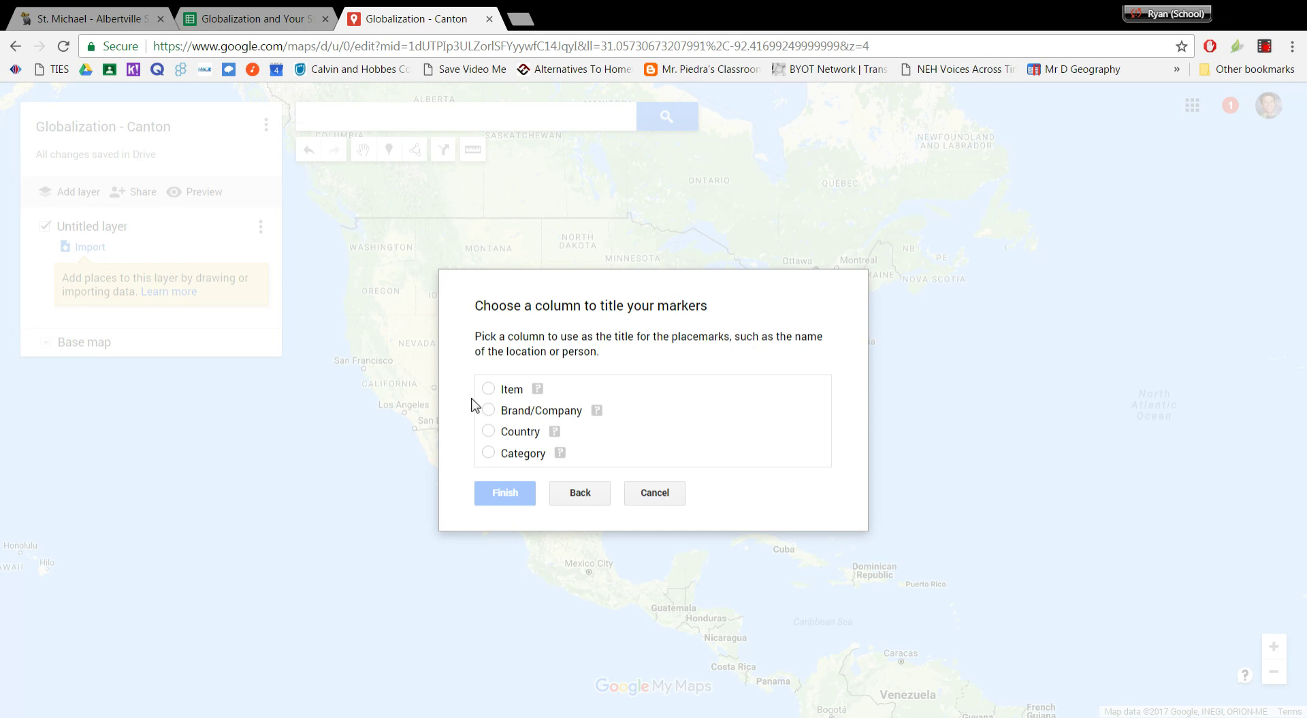
click(489, 389)
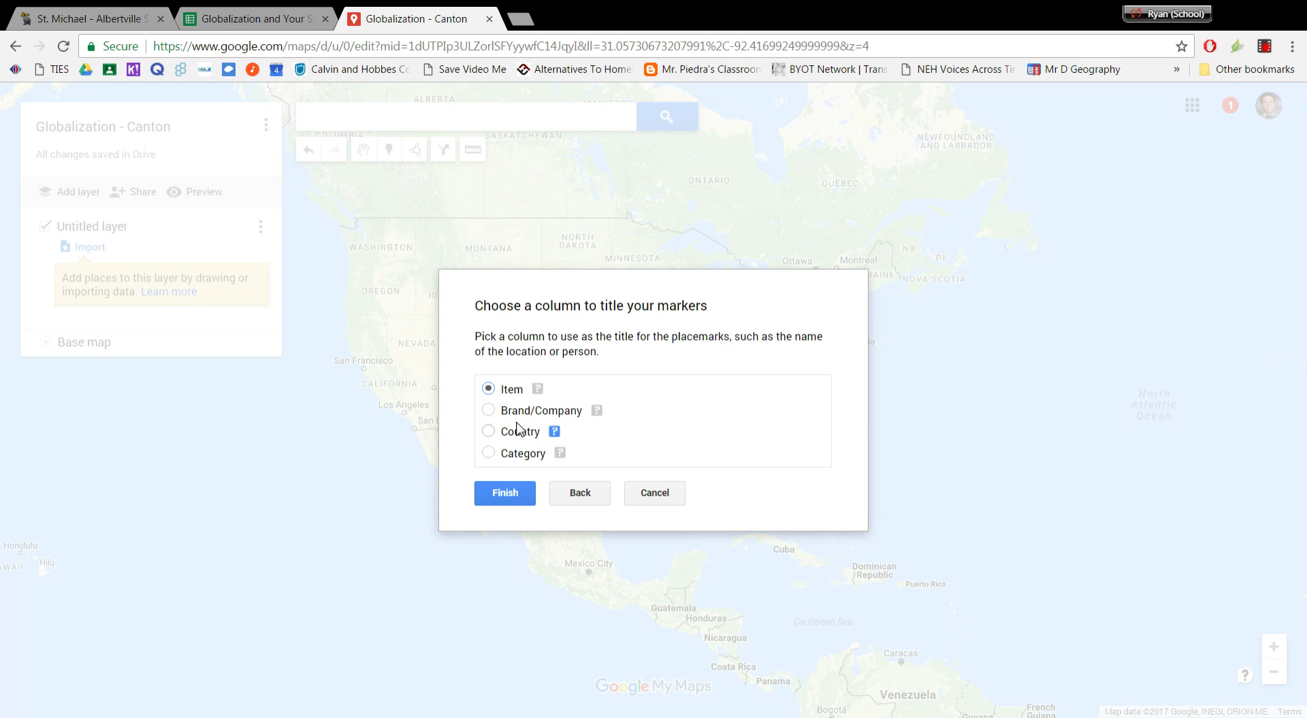
click(505, 497)
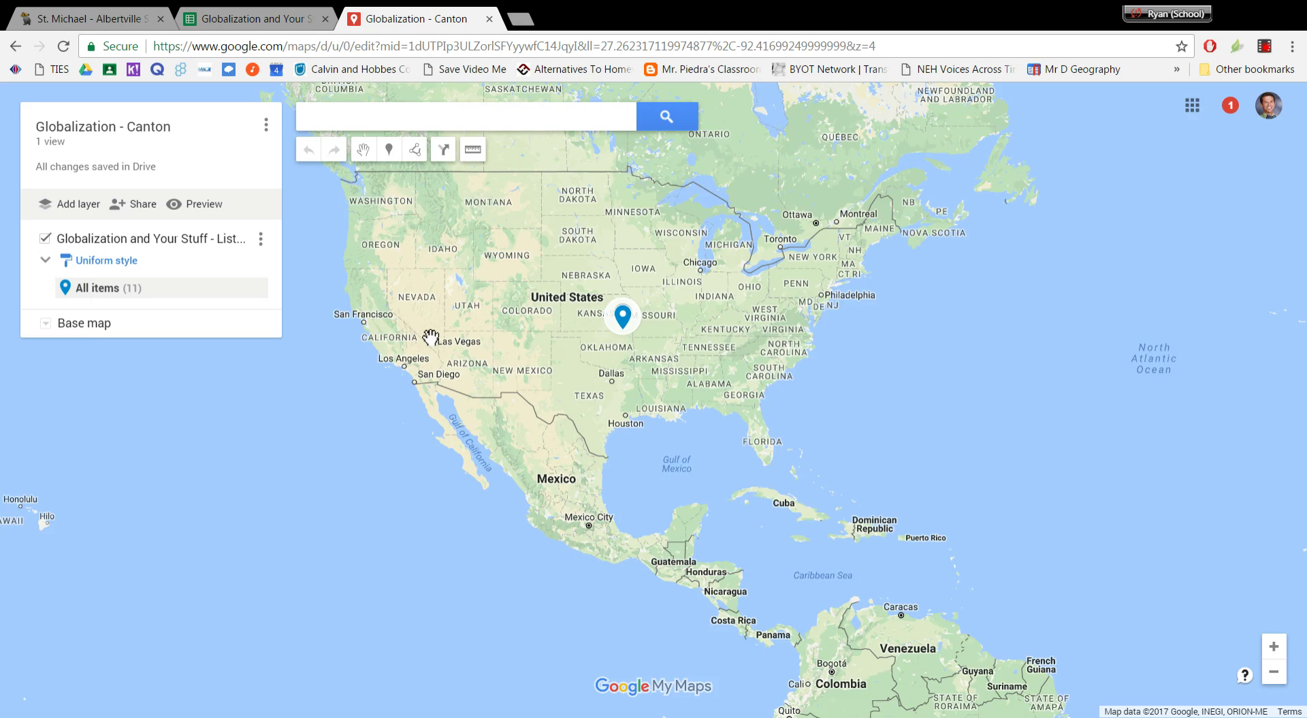
- Show the details of the Pressure Cooker marker in China and move that marker to eastern China
scroll(430, 337, down, 1)
scroll(436, 333, down, 1)
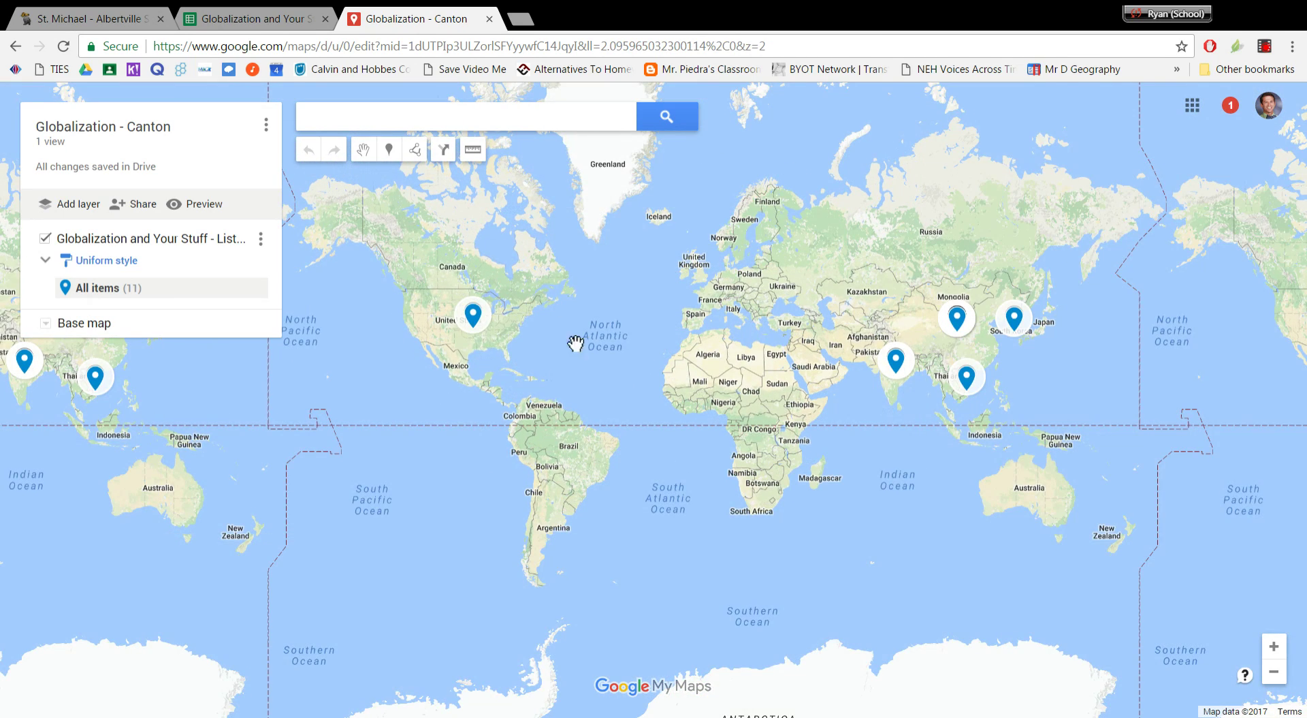
drag(557, 361, 679, 365)
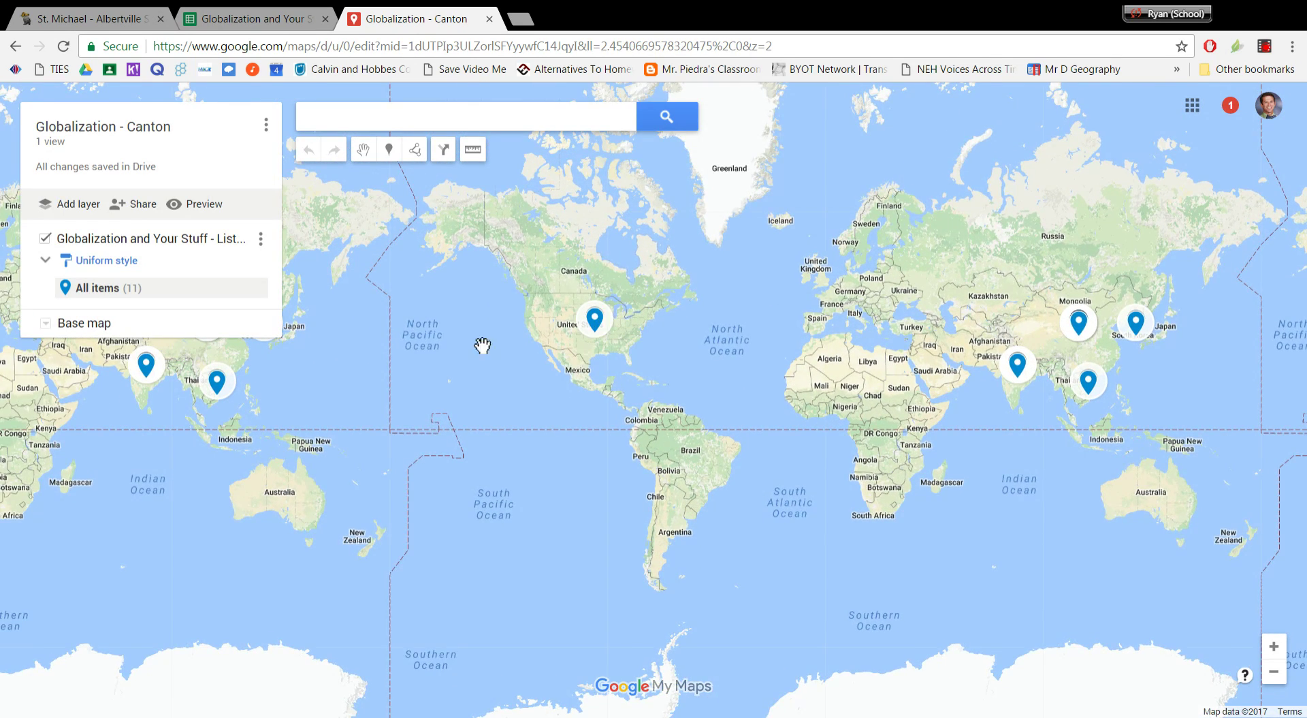
drag(454, 359, 599, 354)
drag(363, 360, 475, 371)
scroll(475, 372, up, 1)
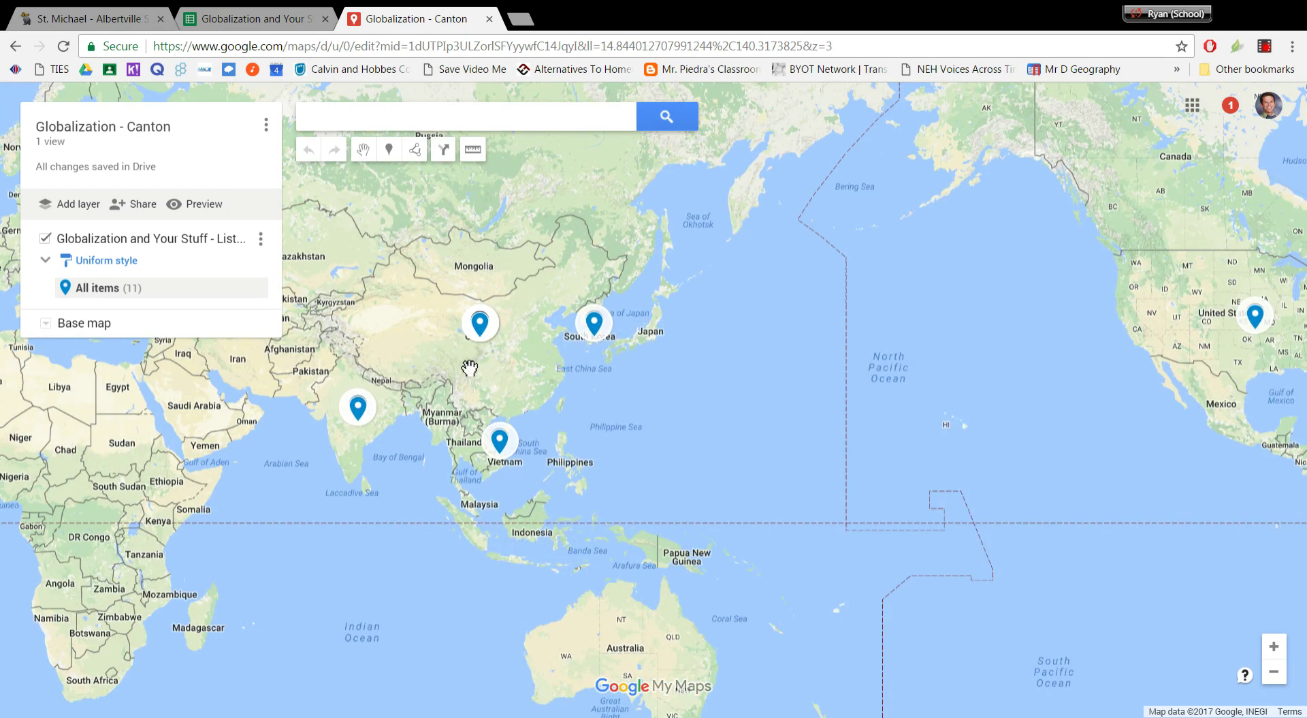
scroll(456, 356, up, 1)
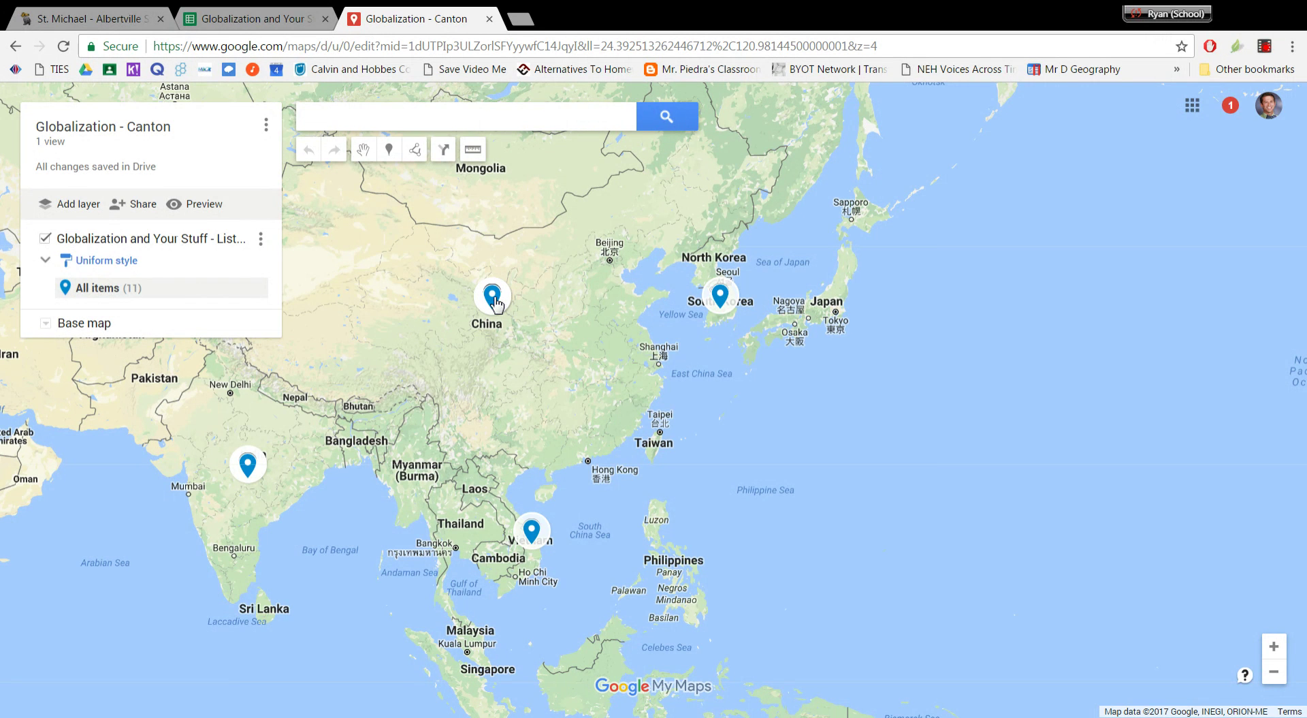
click(493, 296)
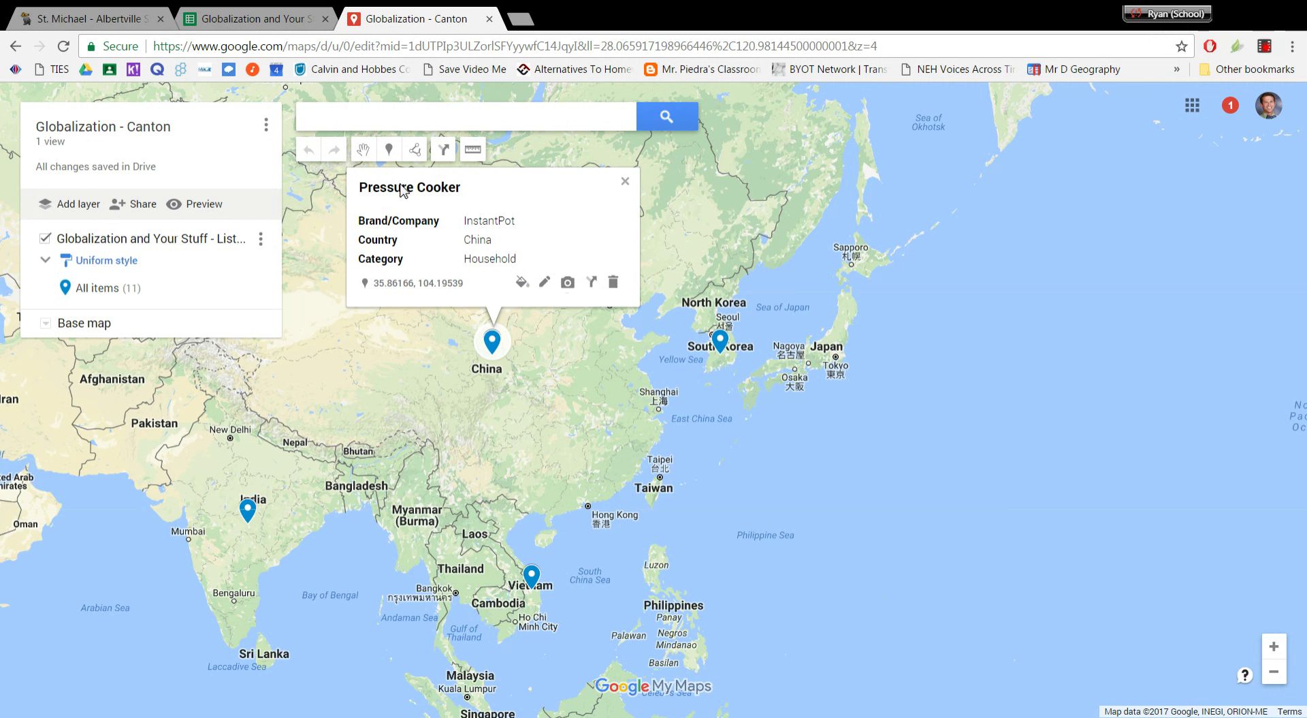
drag(492, 341, 572, 373)
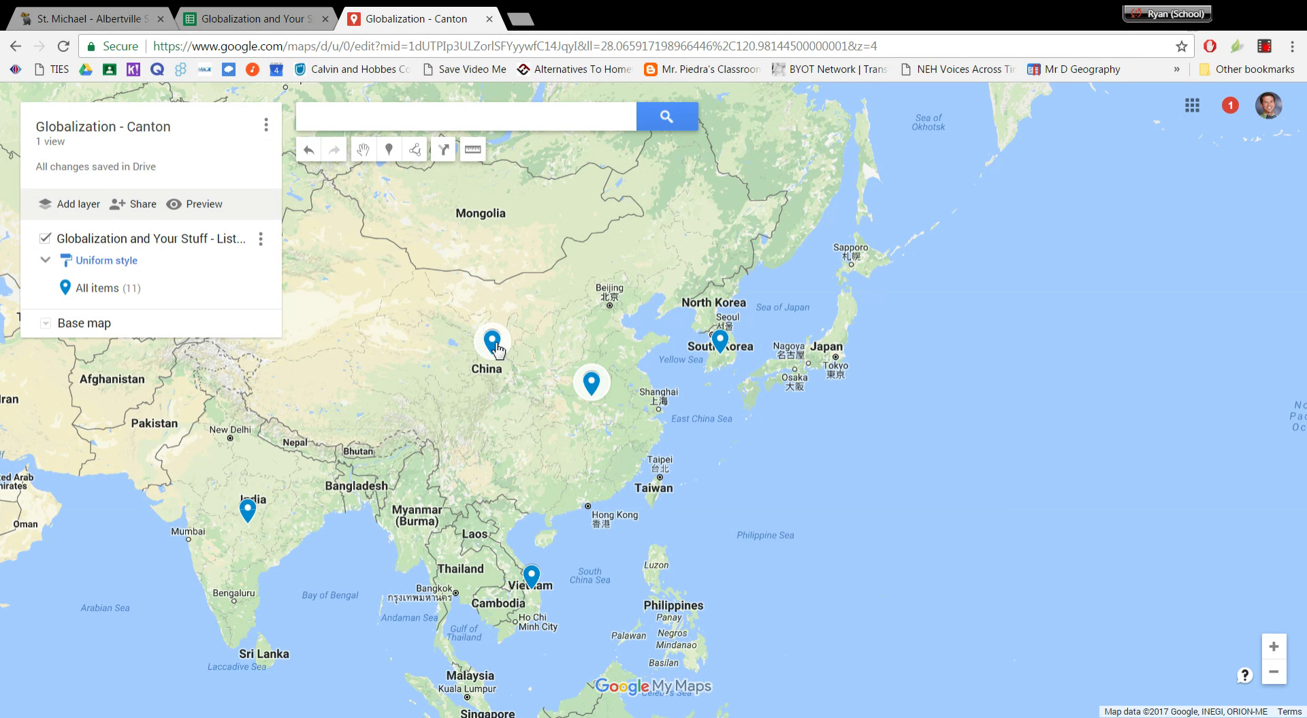
- Spread the remaining stacked China markers apart, to the west, south, northwest, just west of Beijing, and slightly west of the country's center
mouse_move(450, 363)
mouse_down()
mouse_move(391, 388)
mouse_move(309, 387)
mouse_up()
click(435, 367)
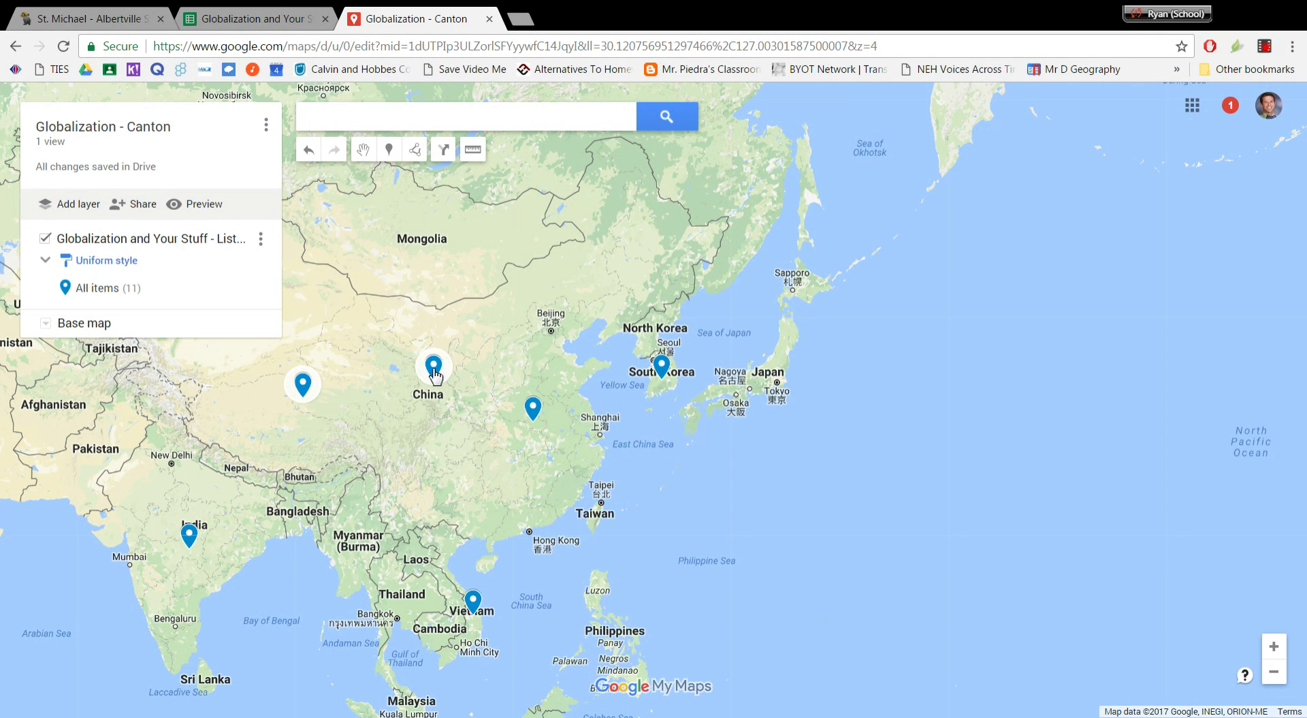
drag(441, 378, 474, 514)
click(460, 427)
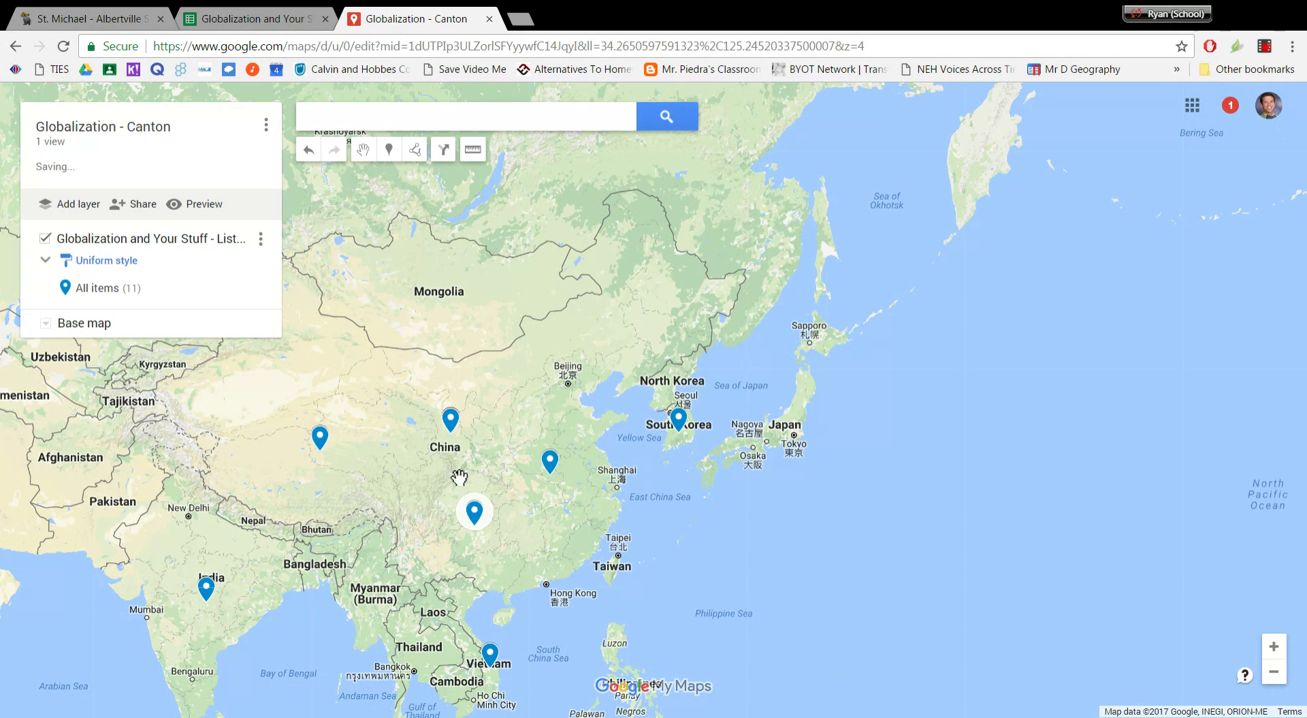
click(451, 426)
drag(451, 425, 385, 386)
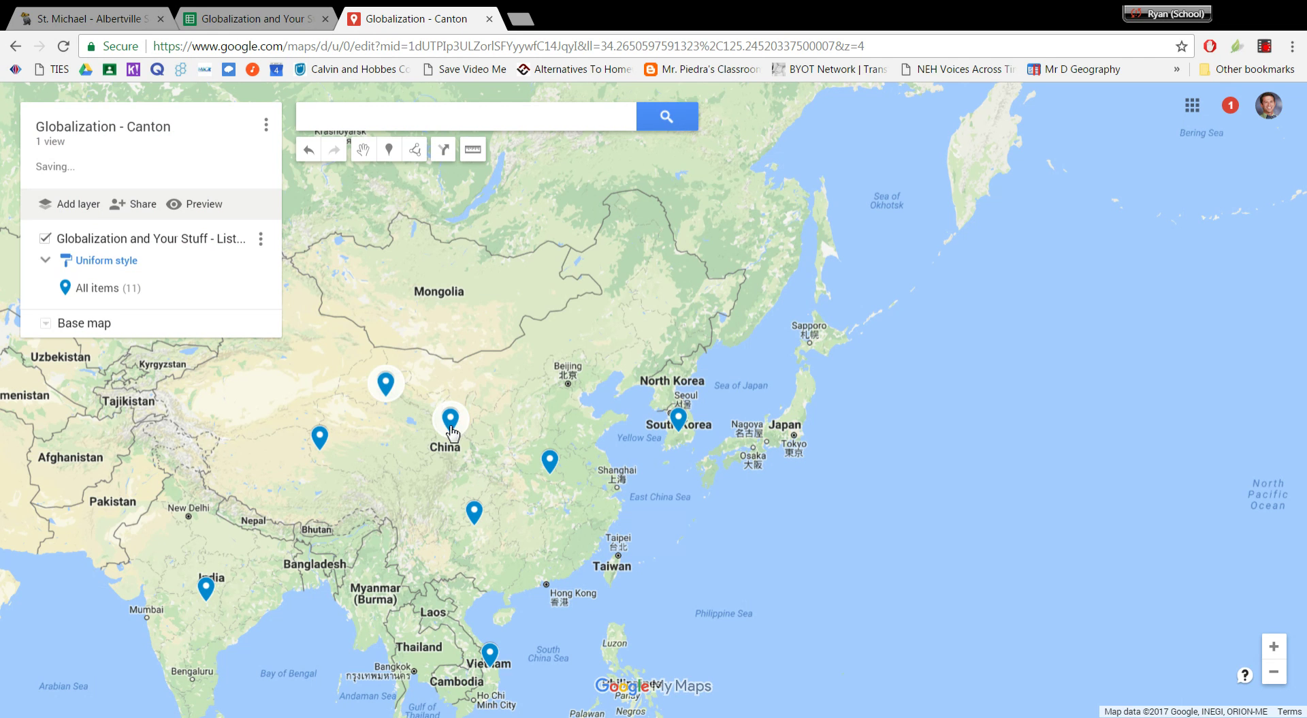
click(453, 423)
drag(452, 423, 534, 376)
click(456, 426)
drag(456, 428, 420, 445)
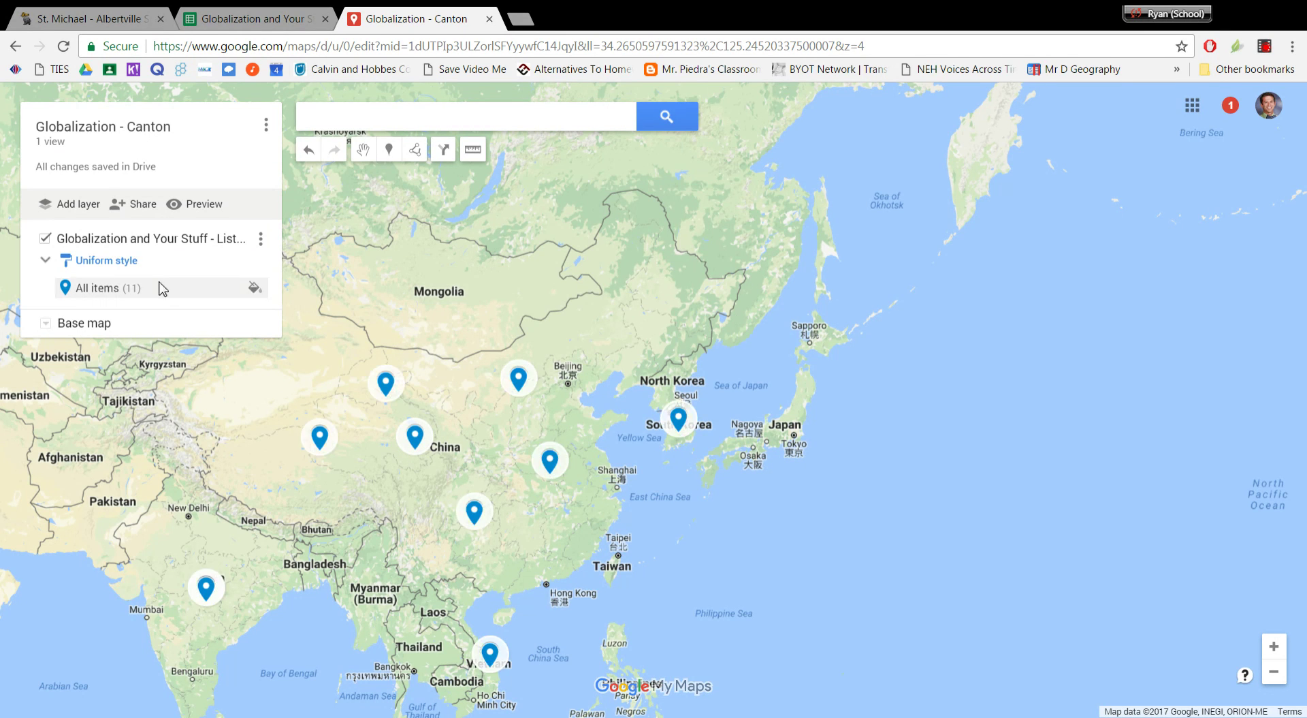
scroll(490, 439, down, 1)
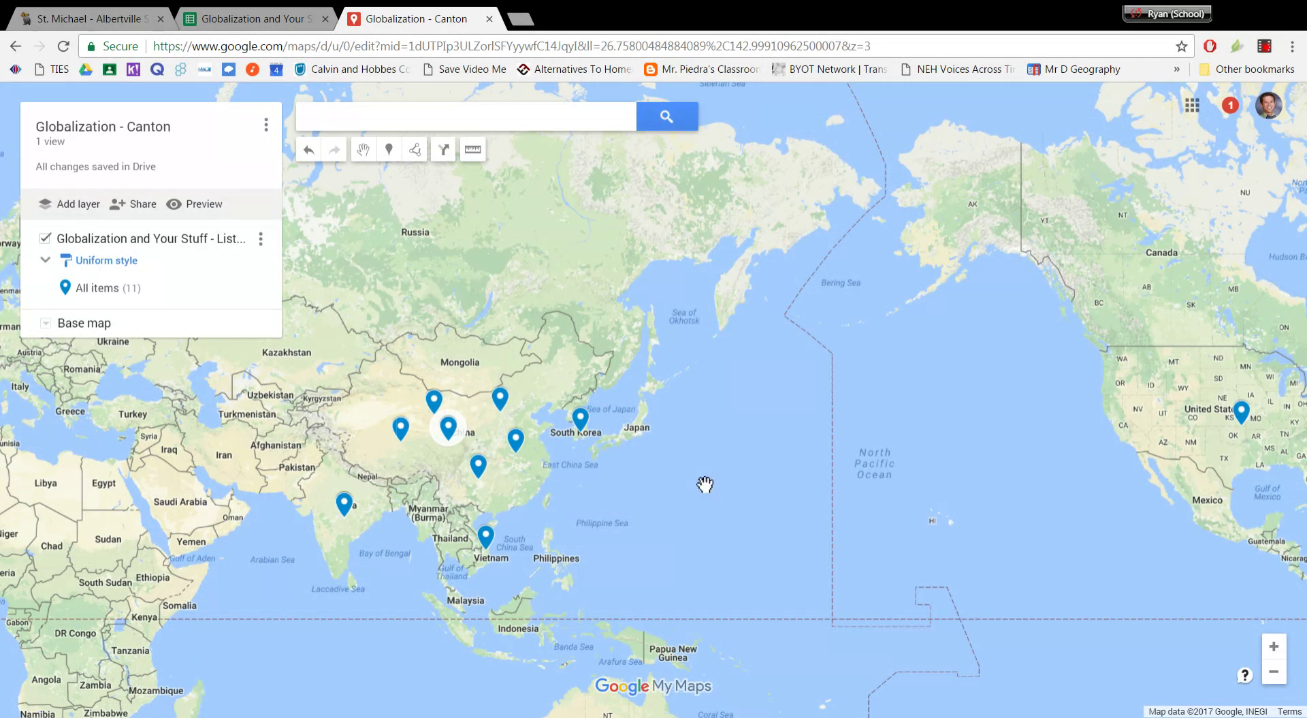
drag(686, 484, 676, 480)
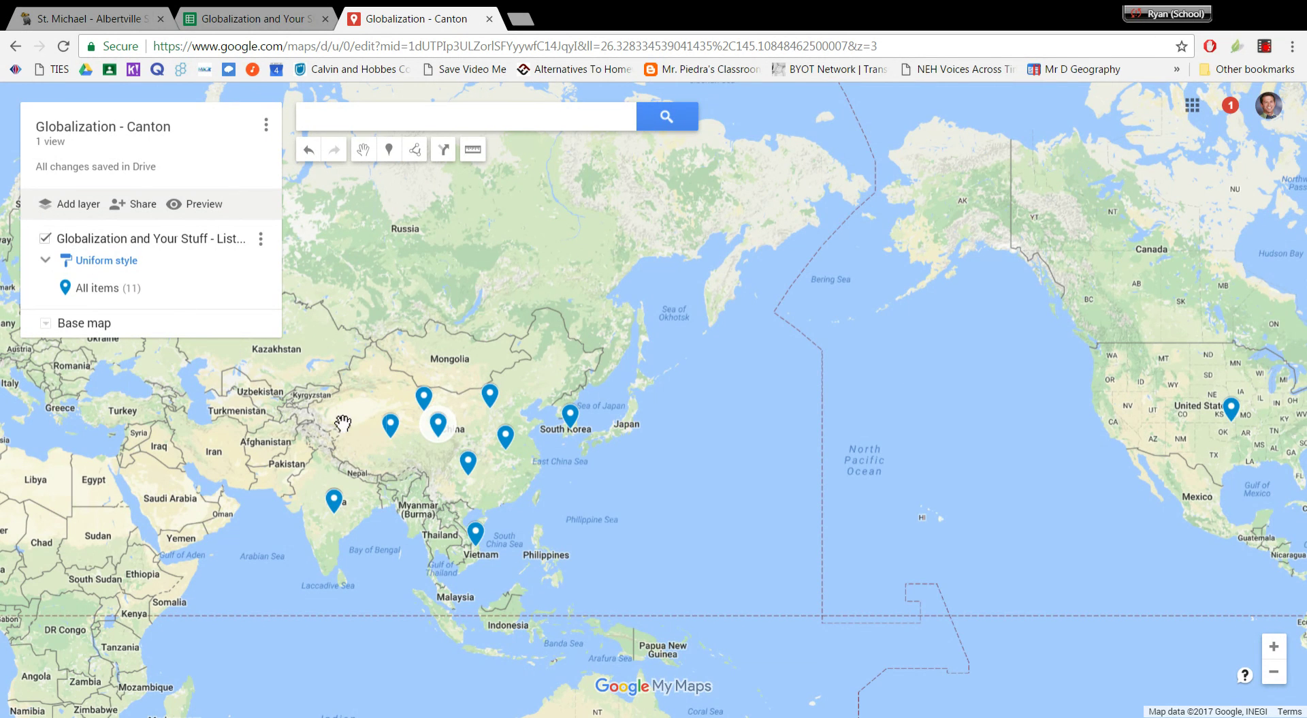
scroll(341, 420, up, 1)
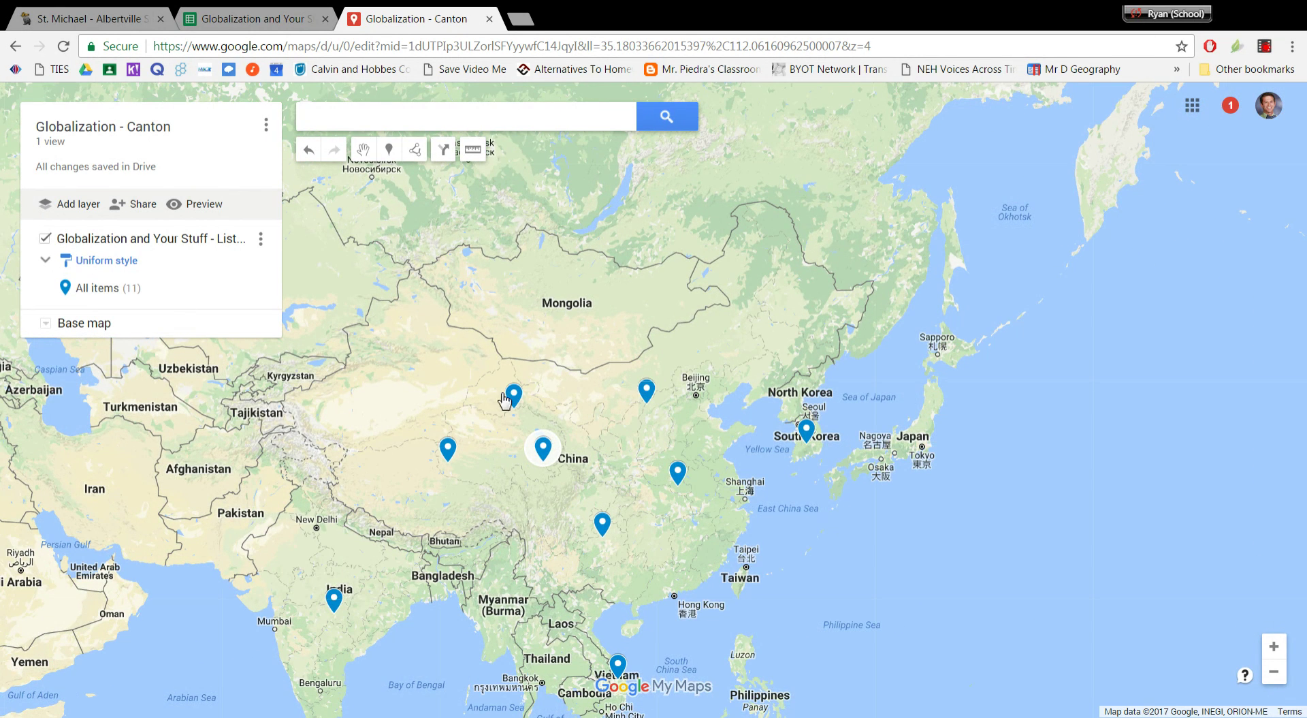
click(95, 263)
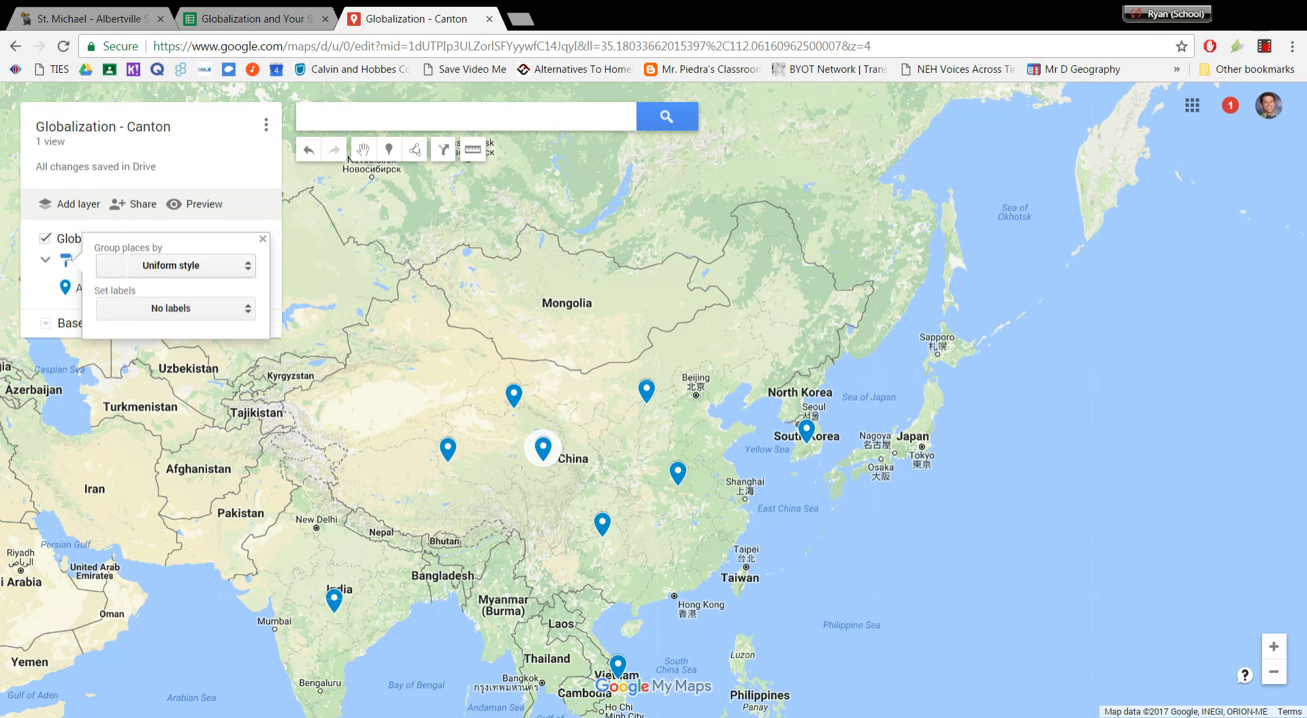
click(155, 271)
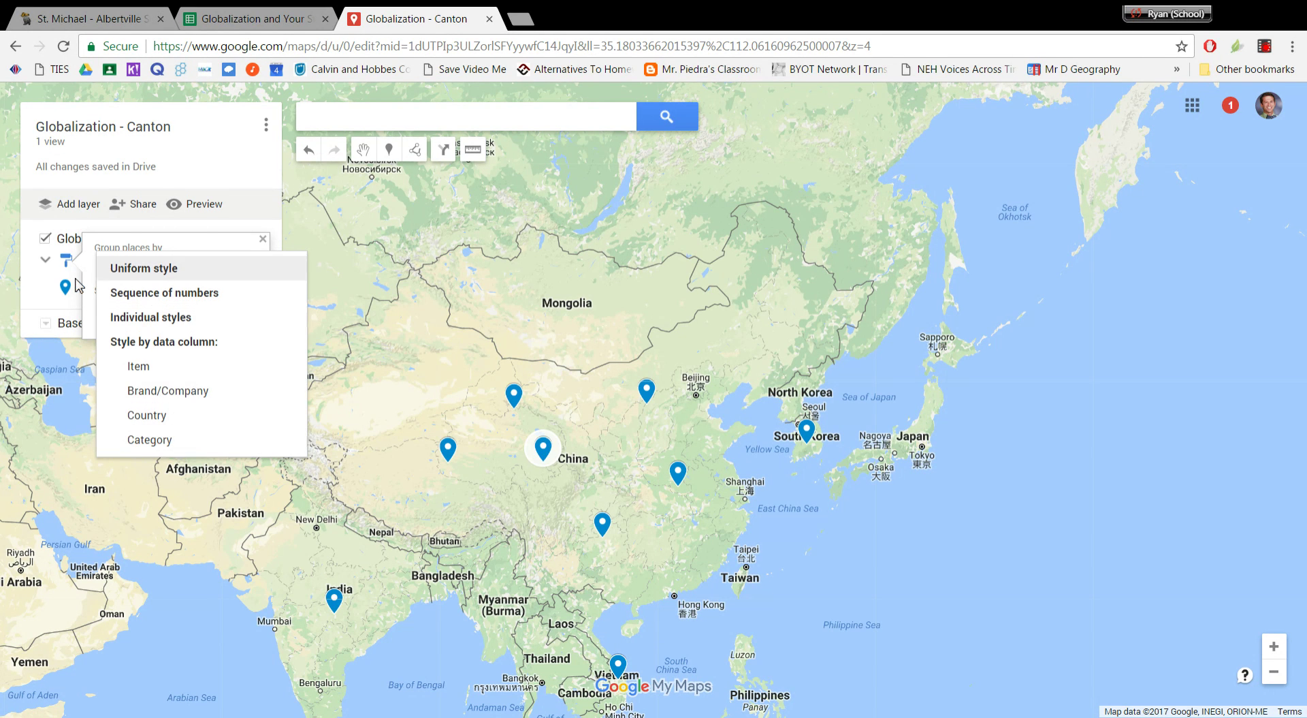
click(263, 239)
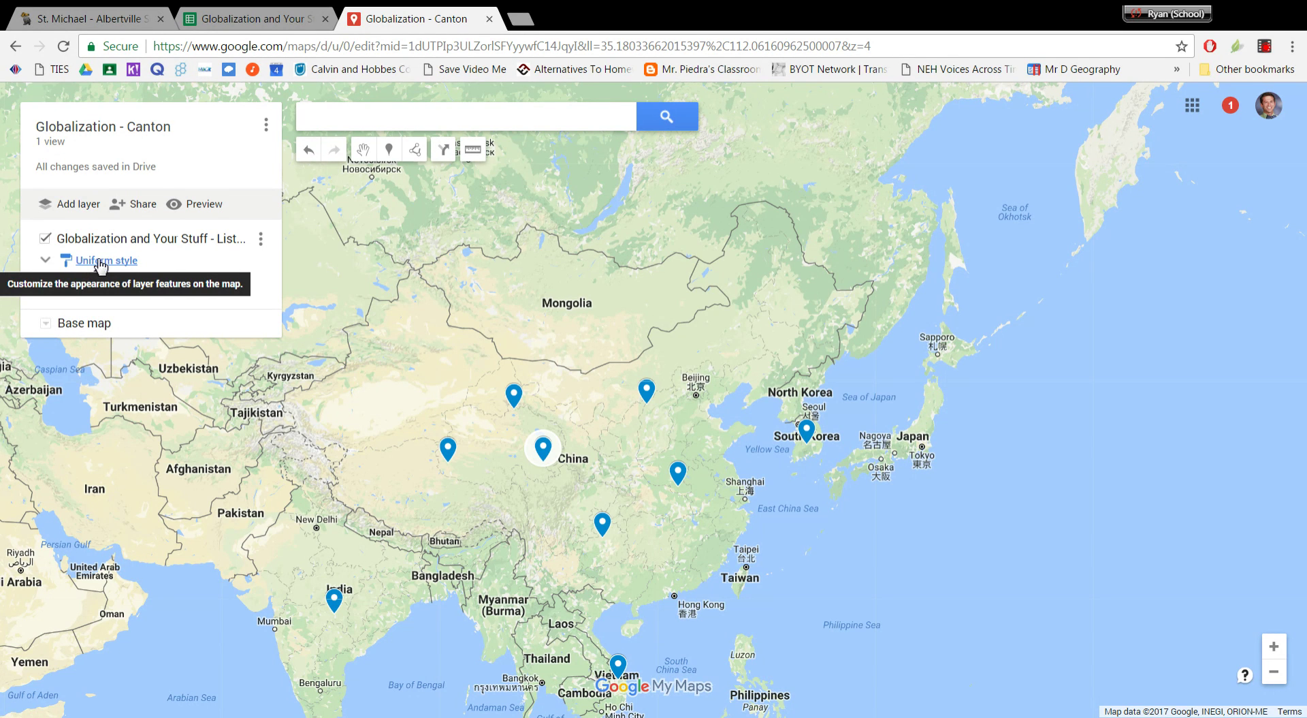
- Group the imported layer's places by the Category data column
click(100, 264)
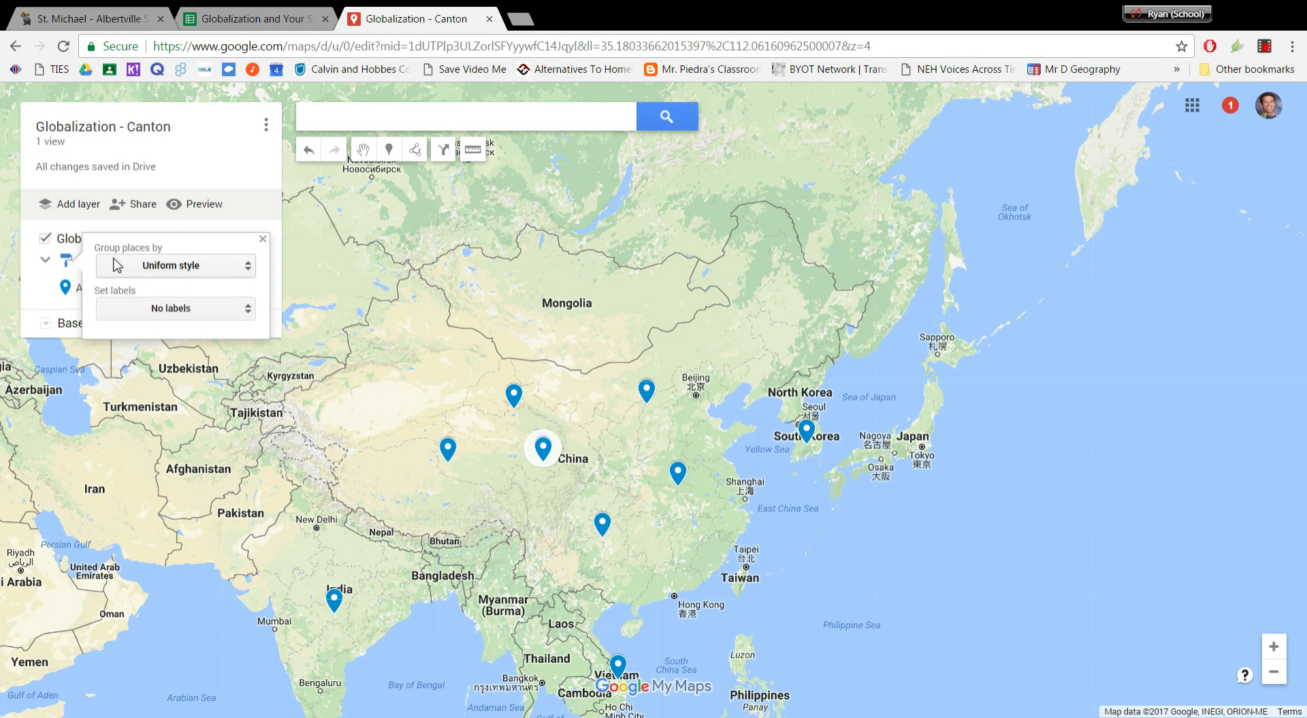
click(178, 267)
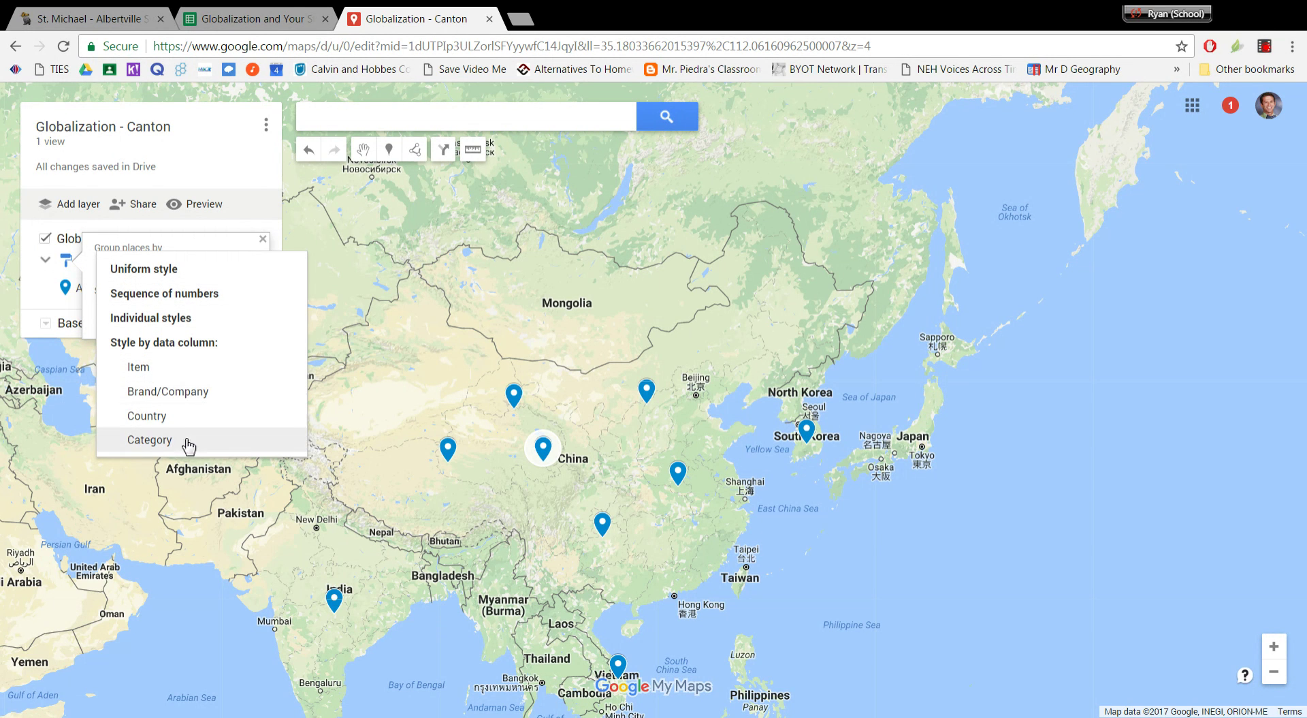
click(149, 440)
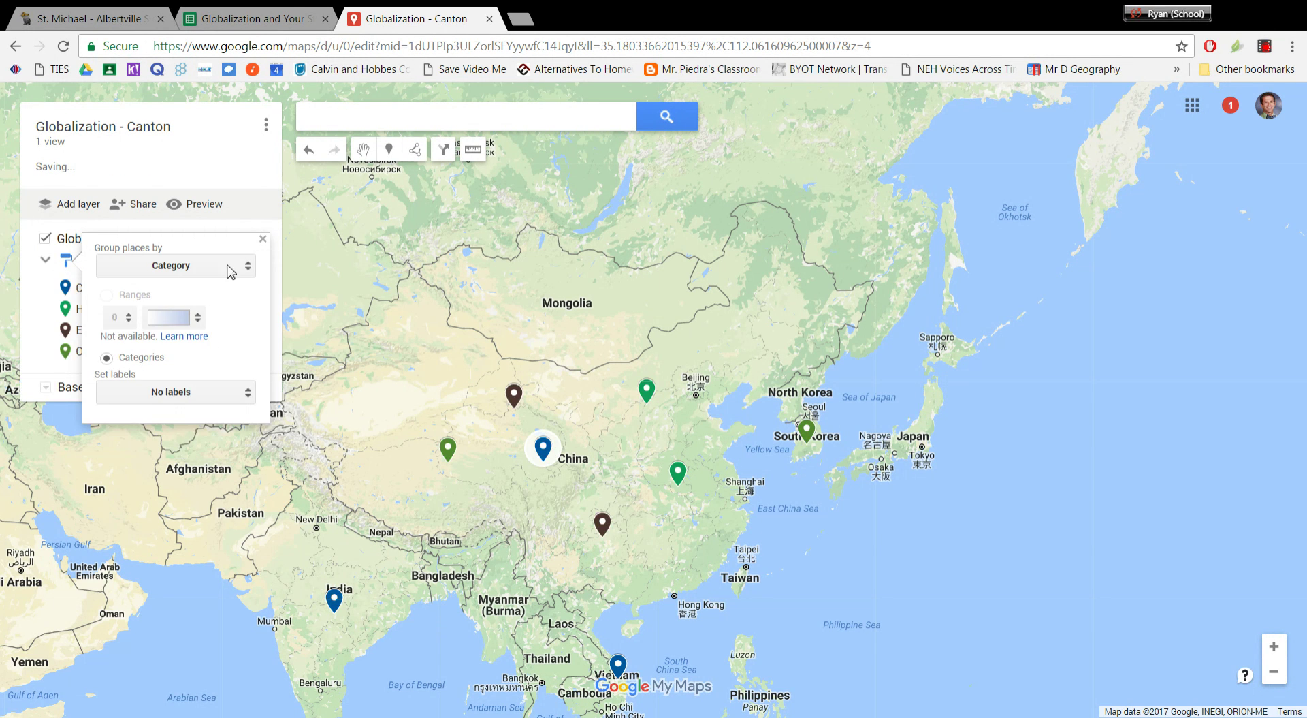
click(262, 240)
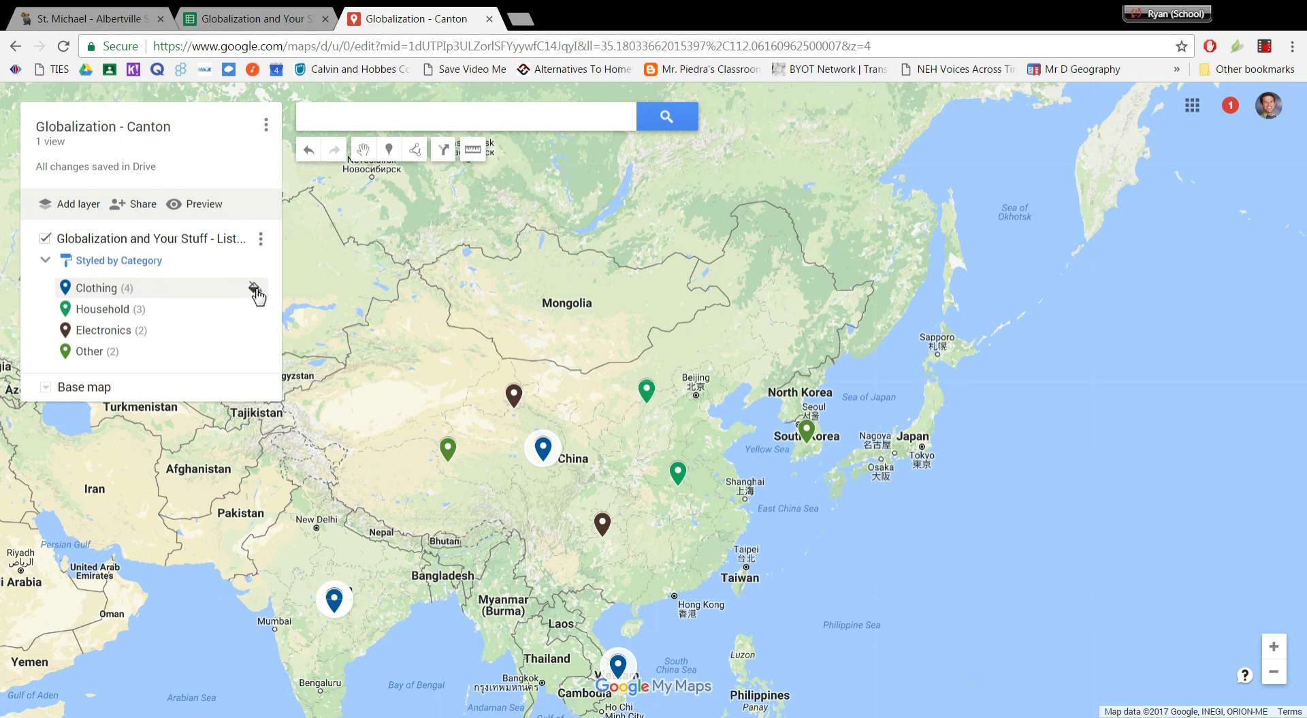
- Give the Clothing category the Clothing hanger icon from the icon library, filtering the icons by "han"
click(256, 289)
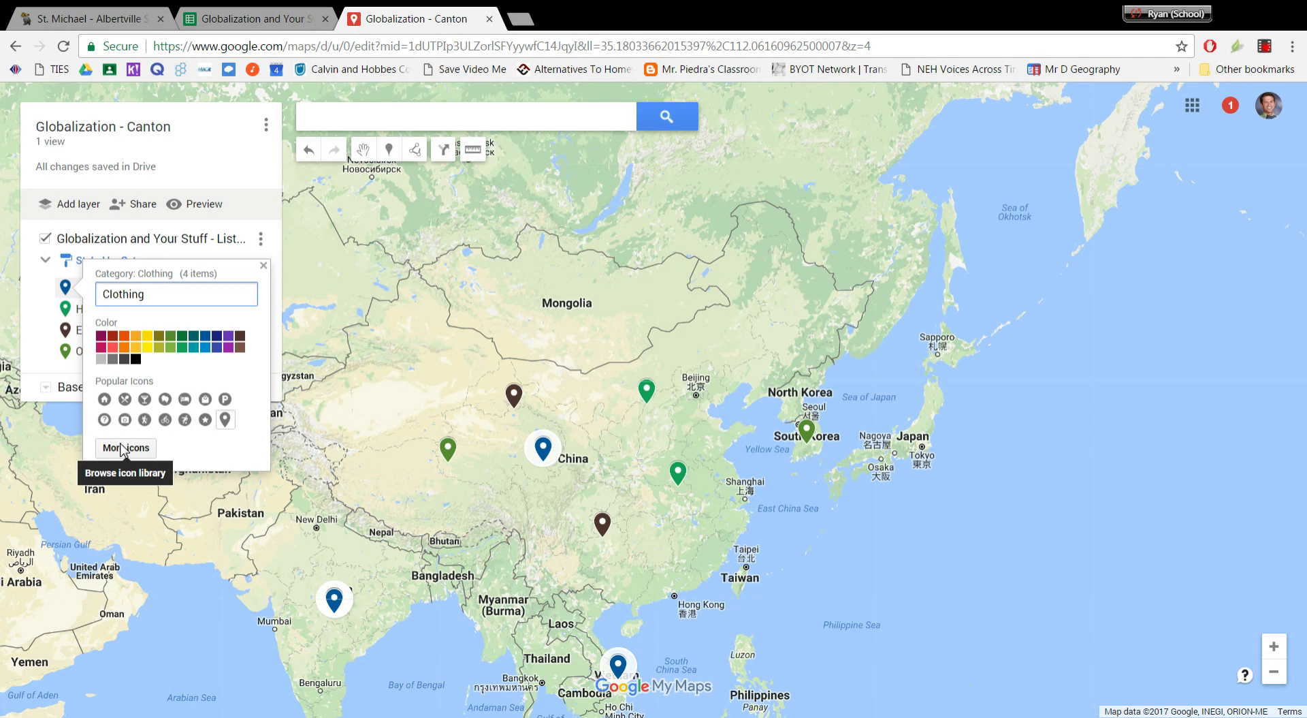
click(122, 449)
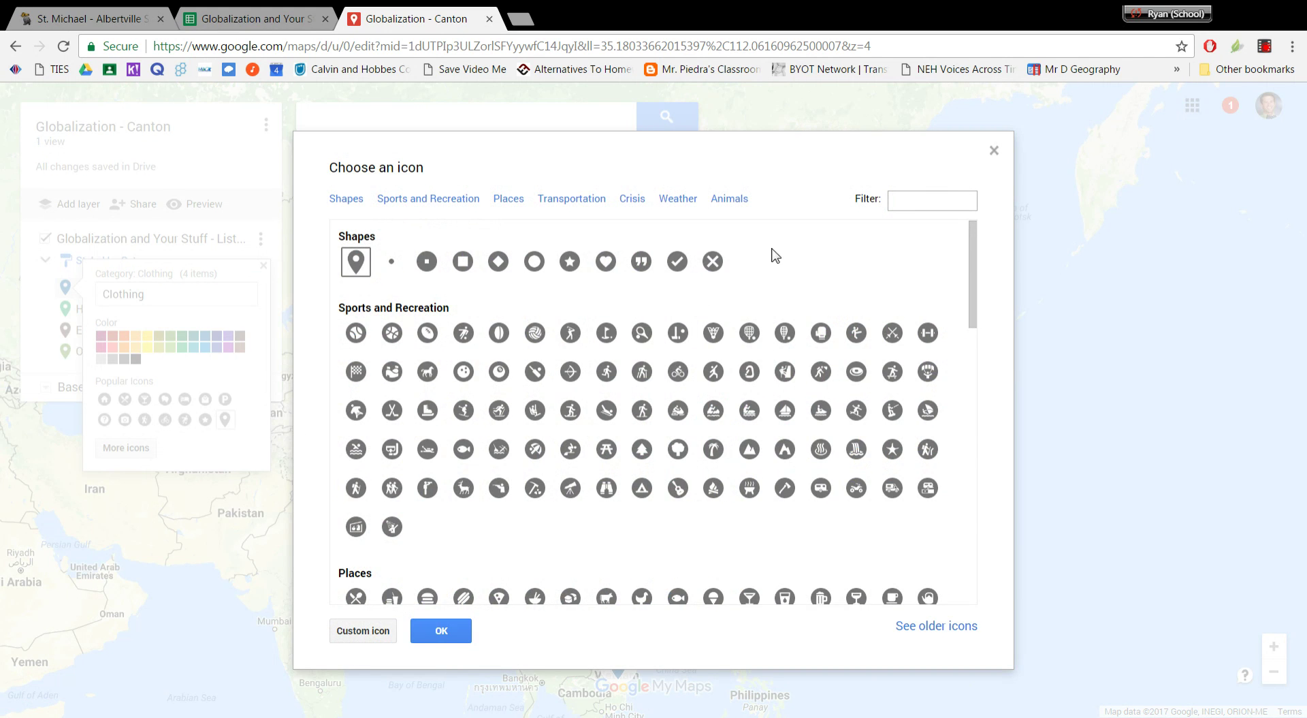
scroll(775, 256, down, 12)
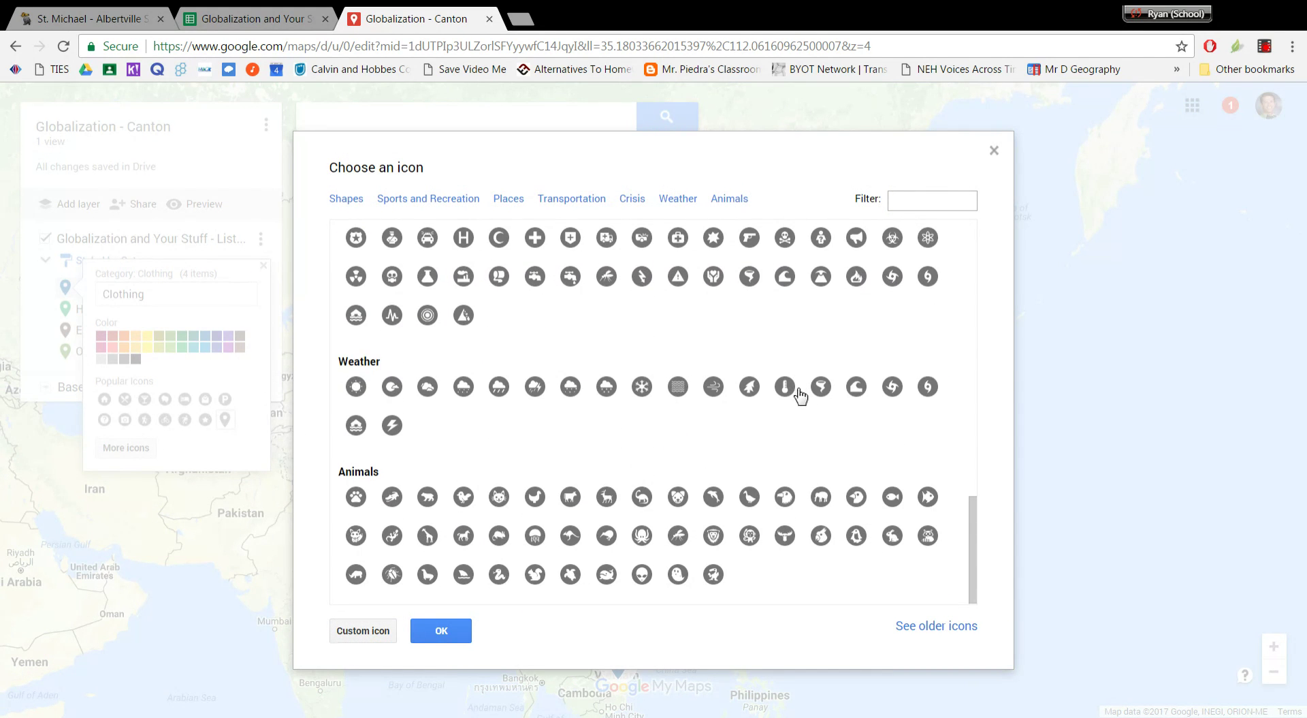
scroll(783, 392, up, 12)
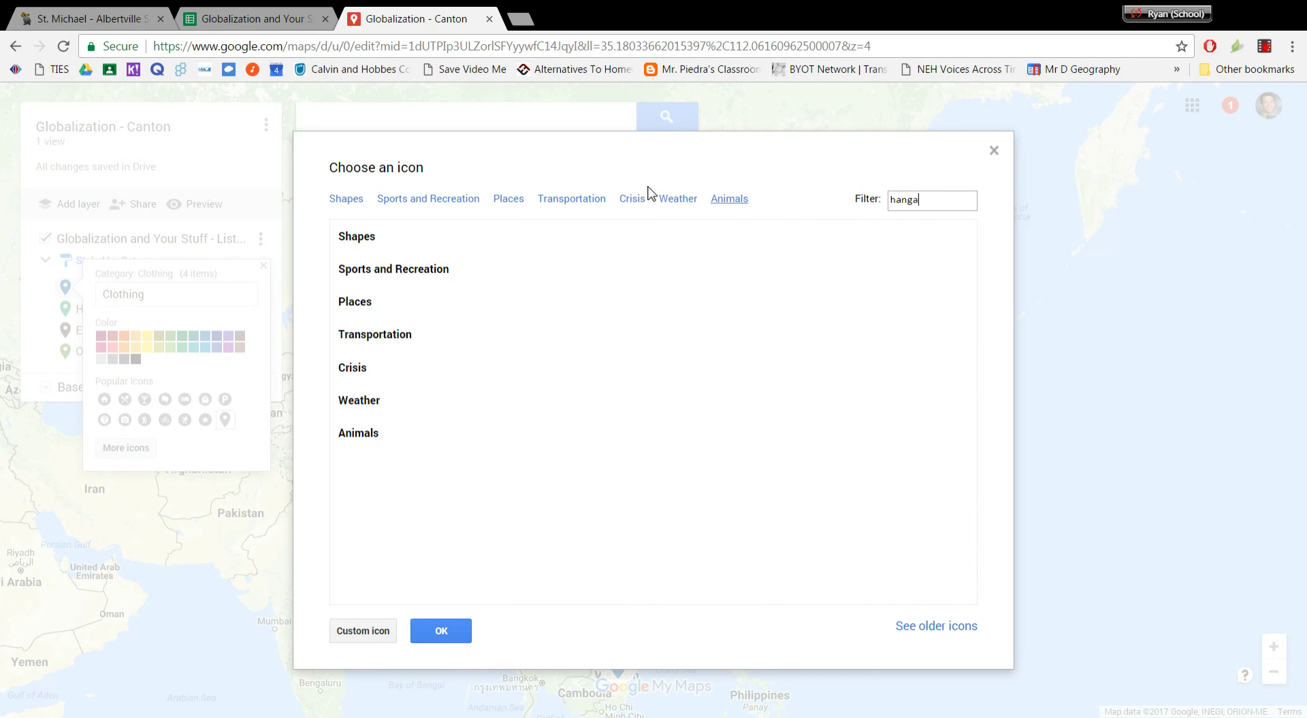
key(BackSpace)
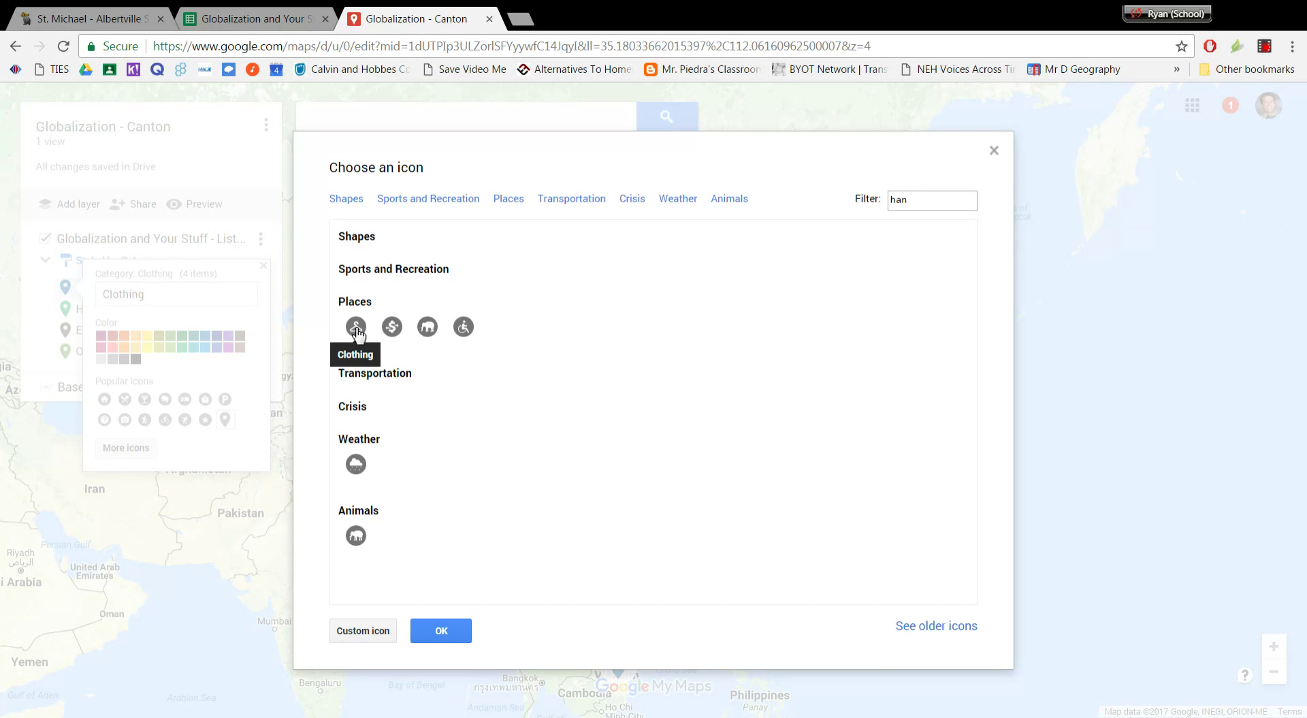
click(356, 328)
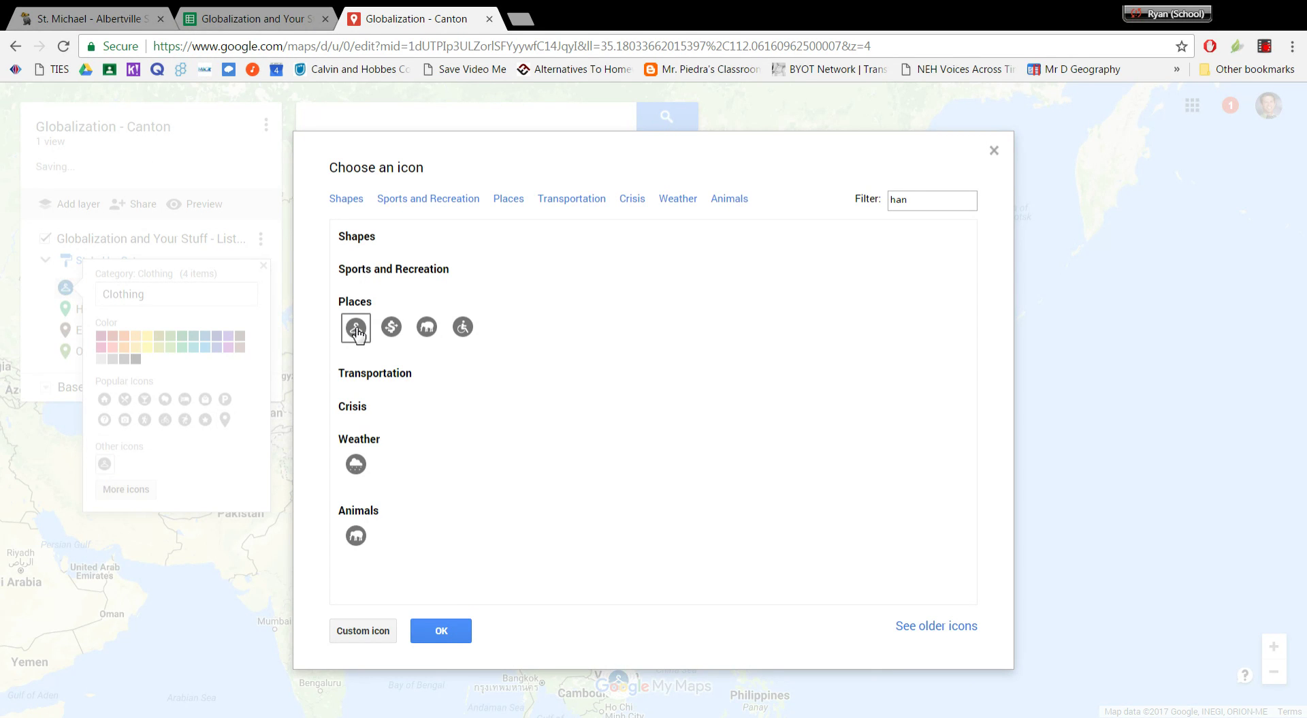
click(440, 633)
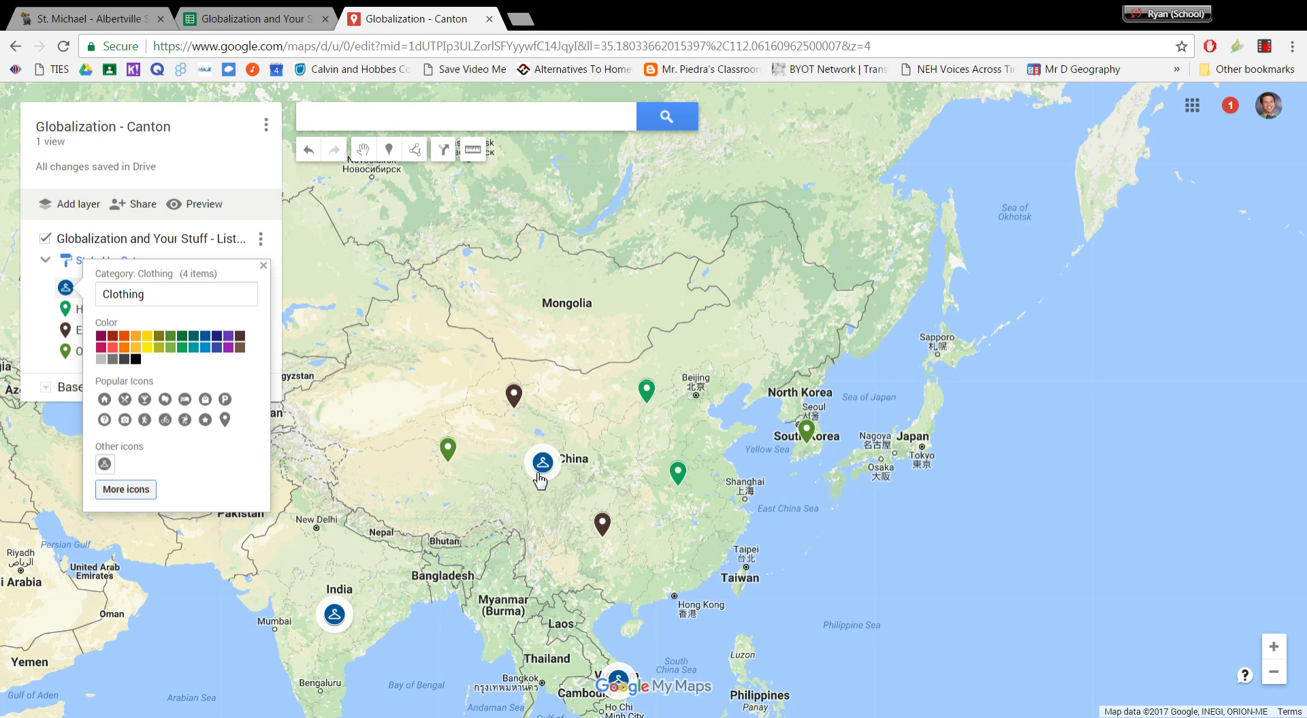
scroll(540, 480, down, 1)
click(264, 266)
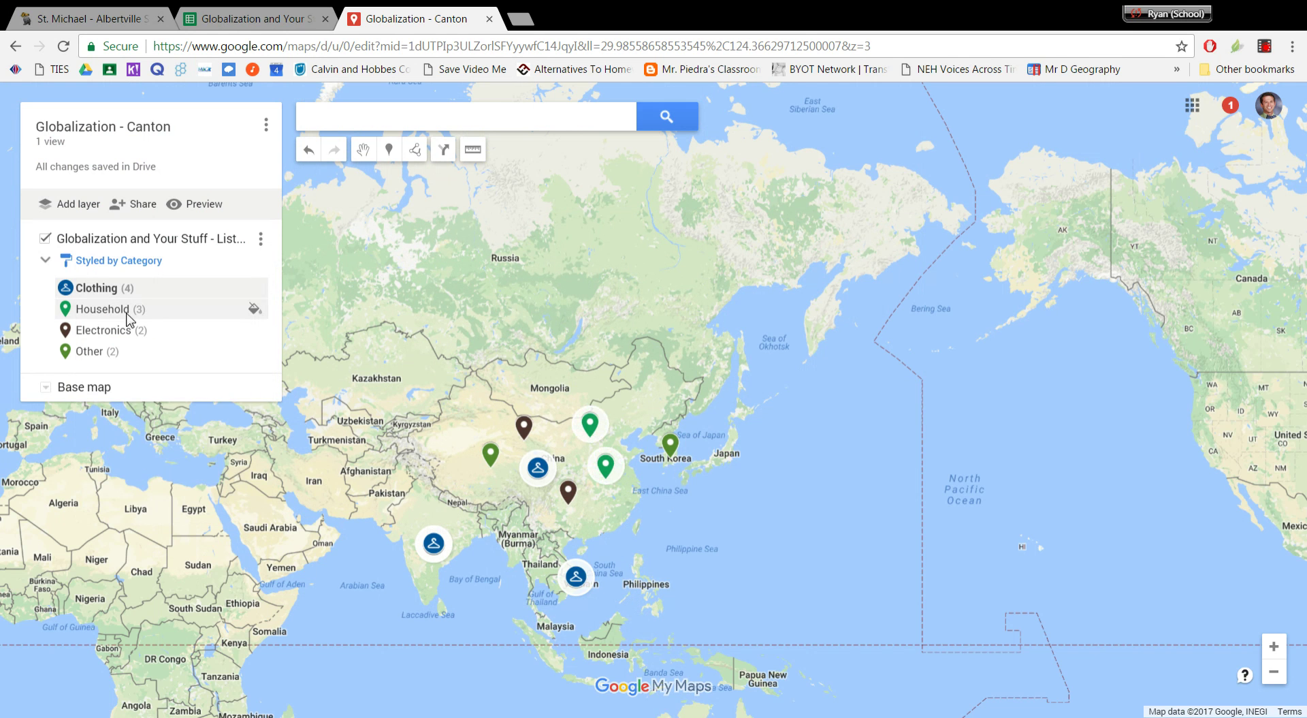
- Give the Household category the House icon from the icon library, filtering the icons by "house"
click(254, 309)
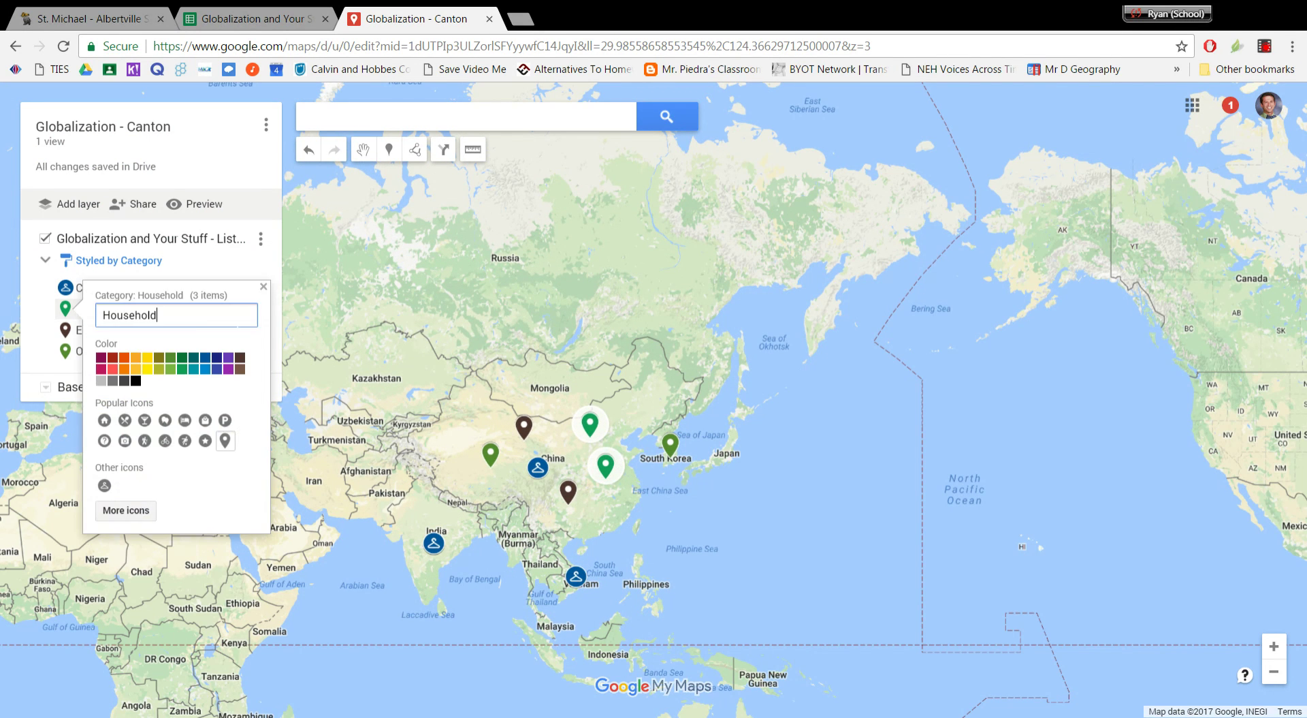
click(124, 512)
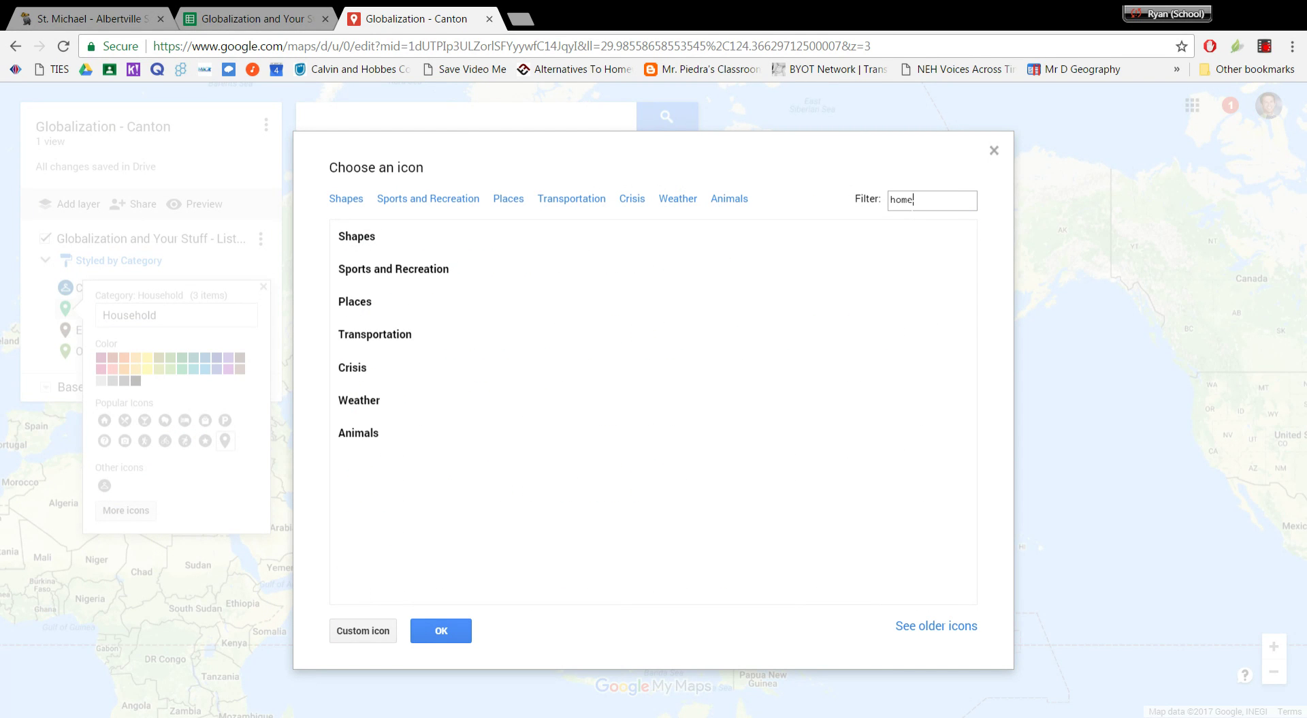
key(BackSpace)
text(use)
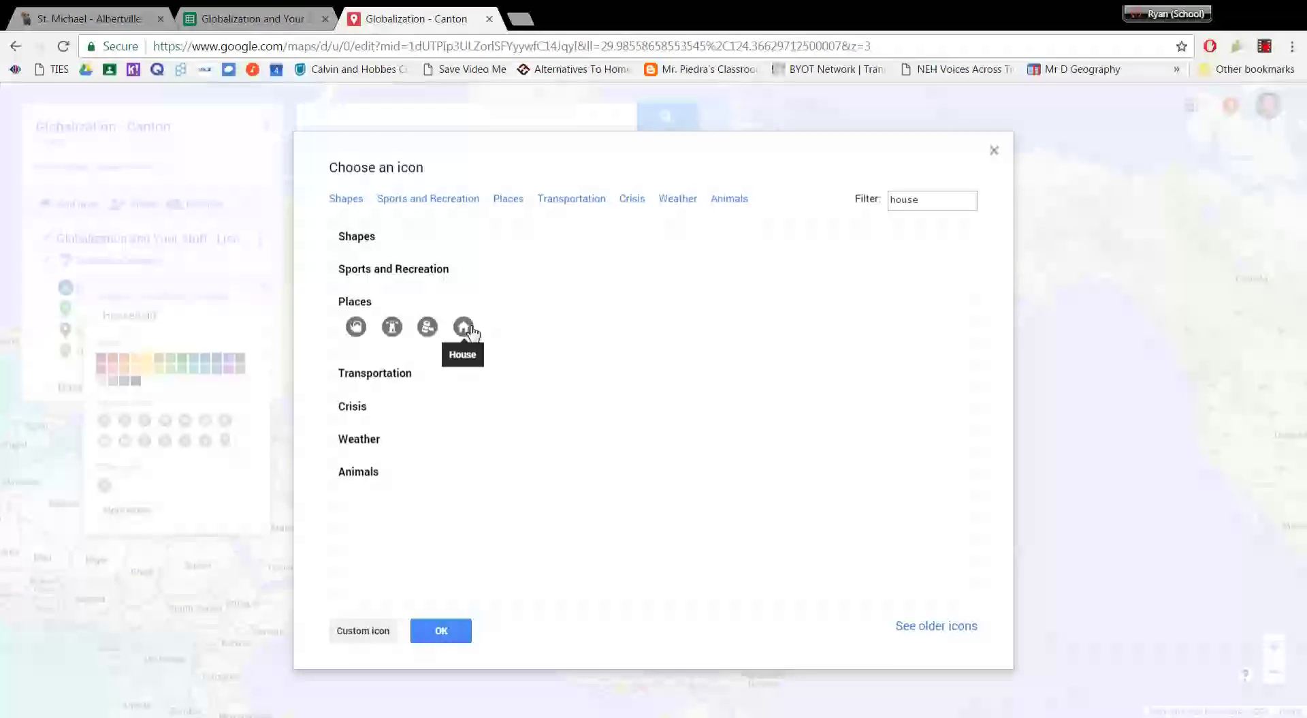
click(463, 326)
click(441, 630)
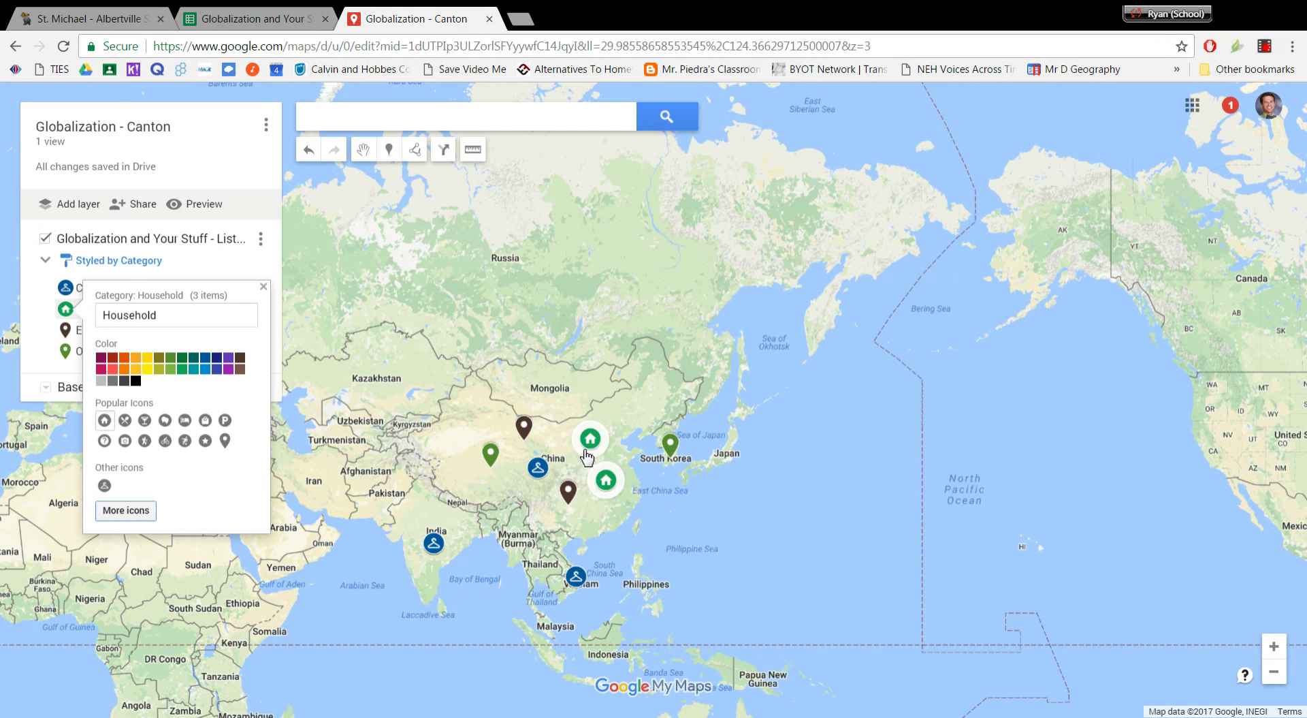
click(264, 289)
- Give the Electronics category the mobile phone icon from the icon library, filtering the icons by "pho"
click(258, 331)
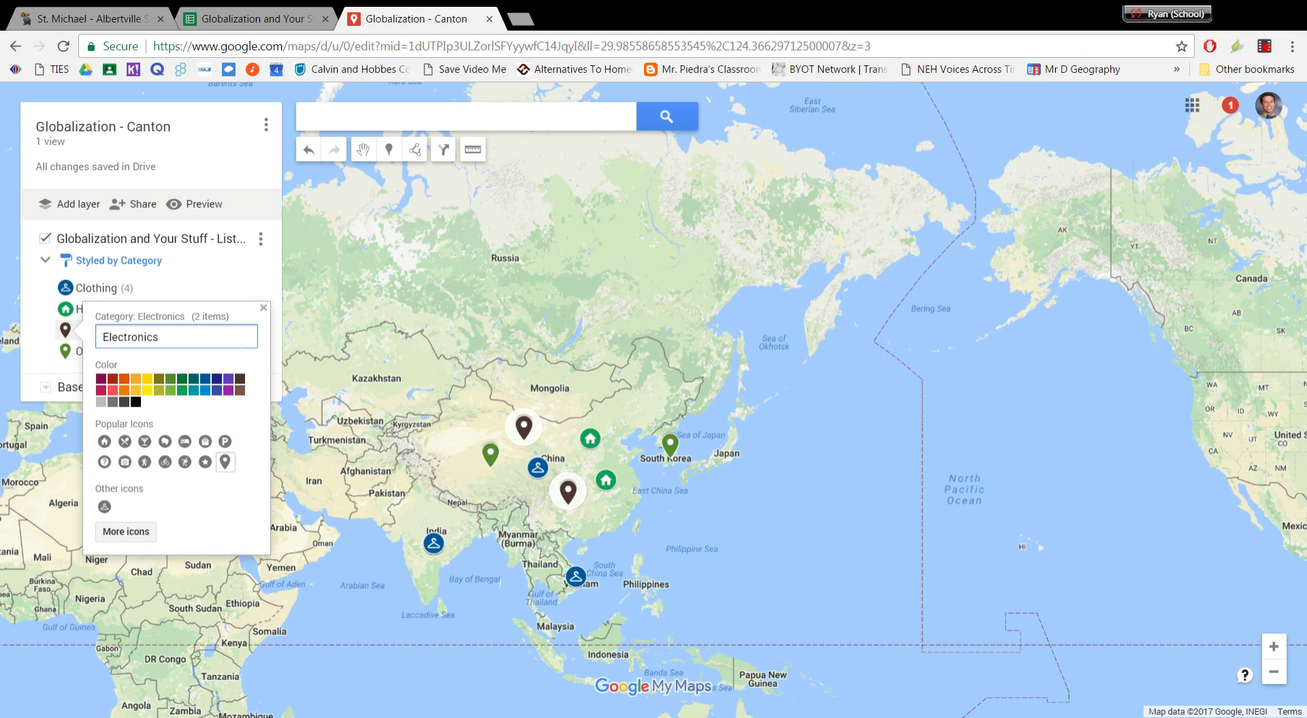
click(127, 532)
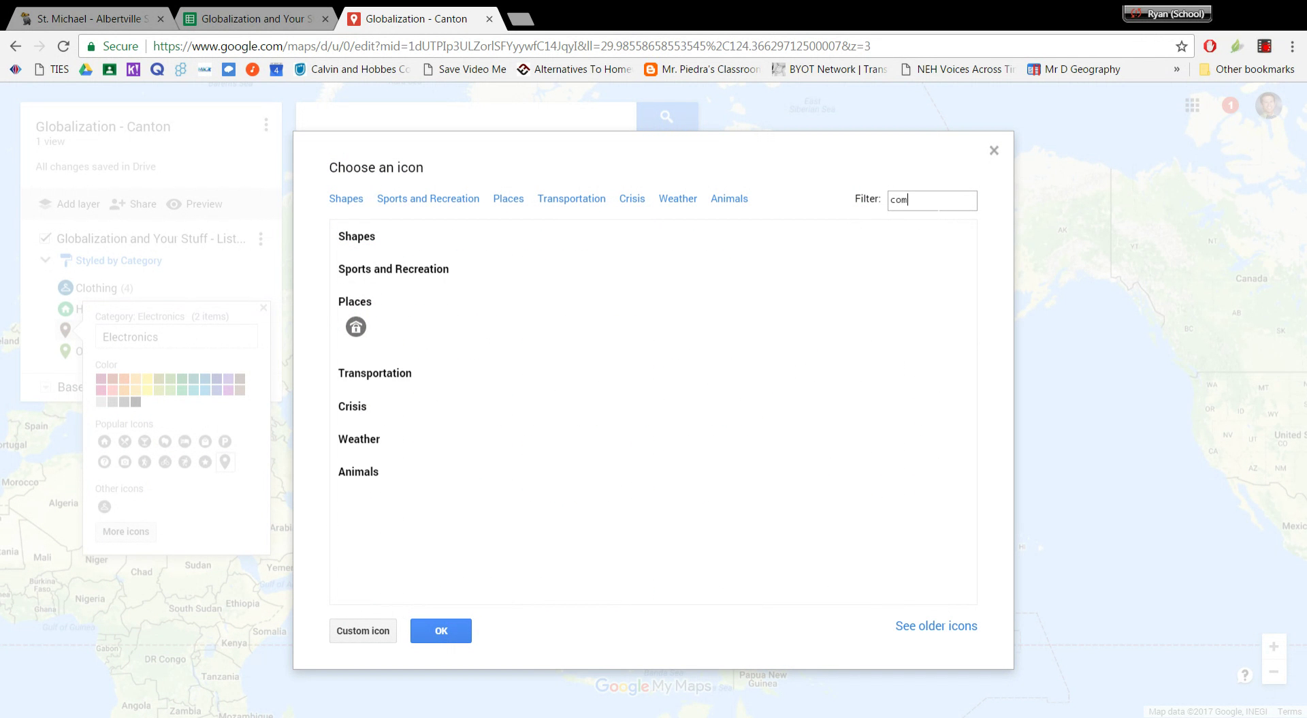
key(BackSpace)
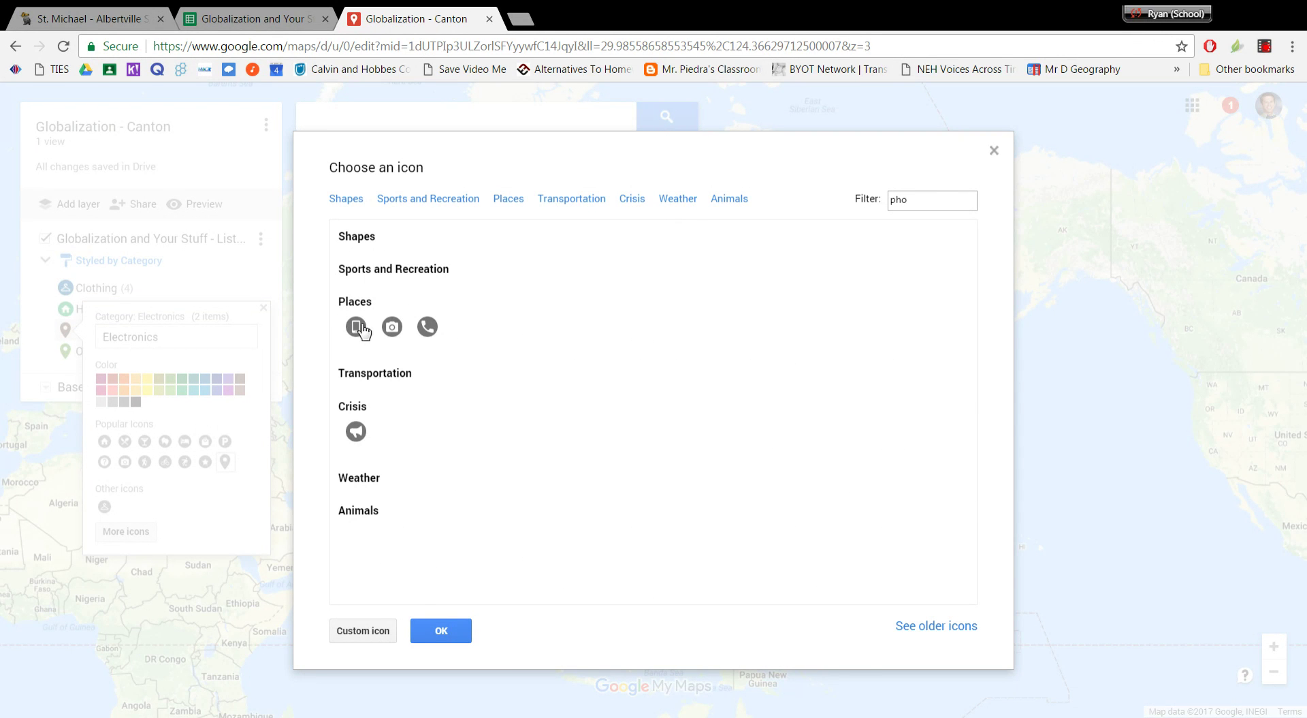
click(355, 327)
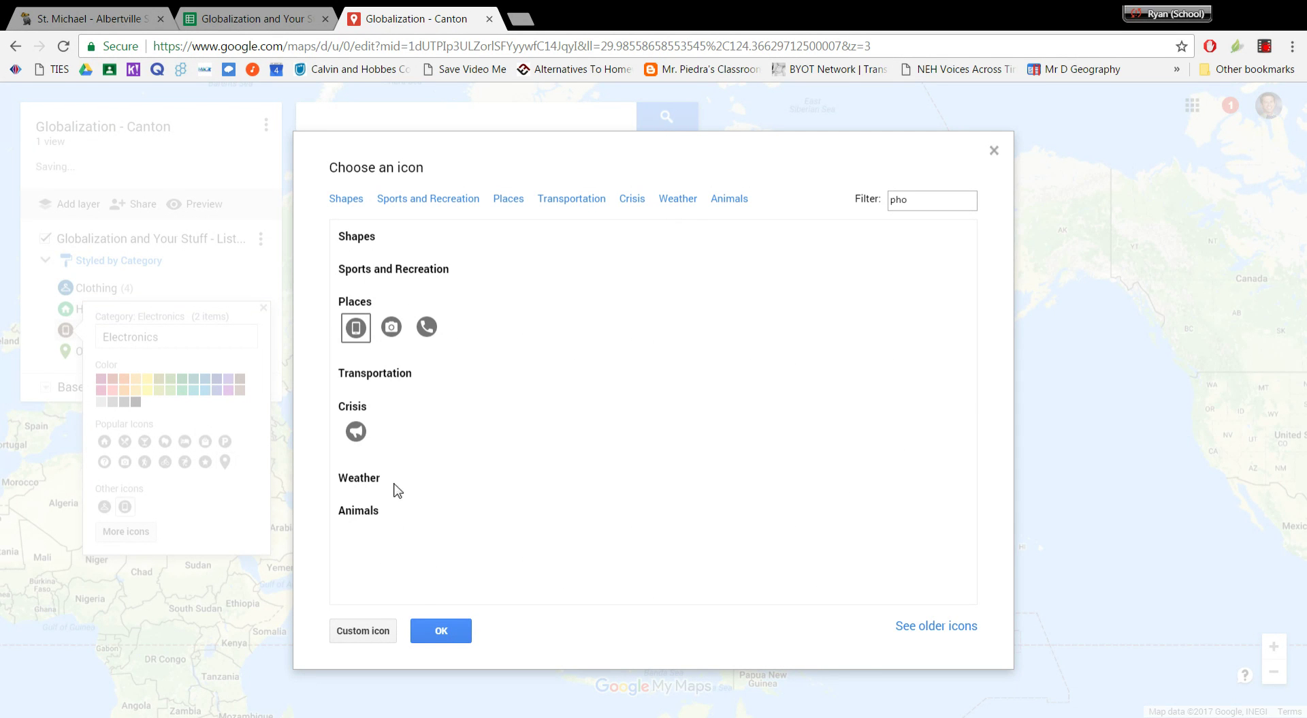
click(439, 632)
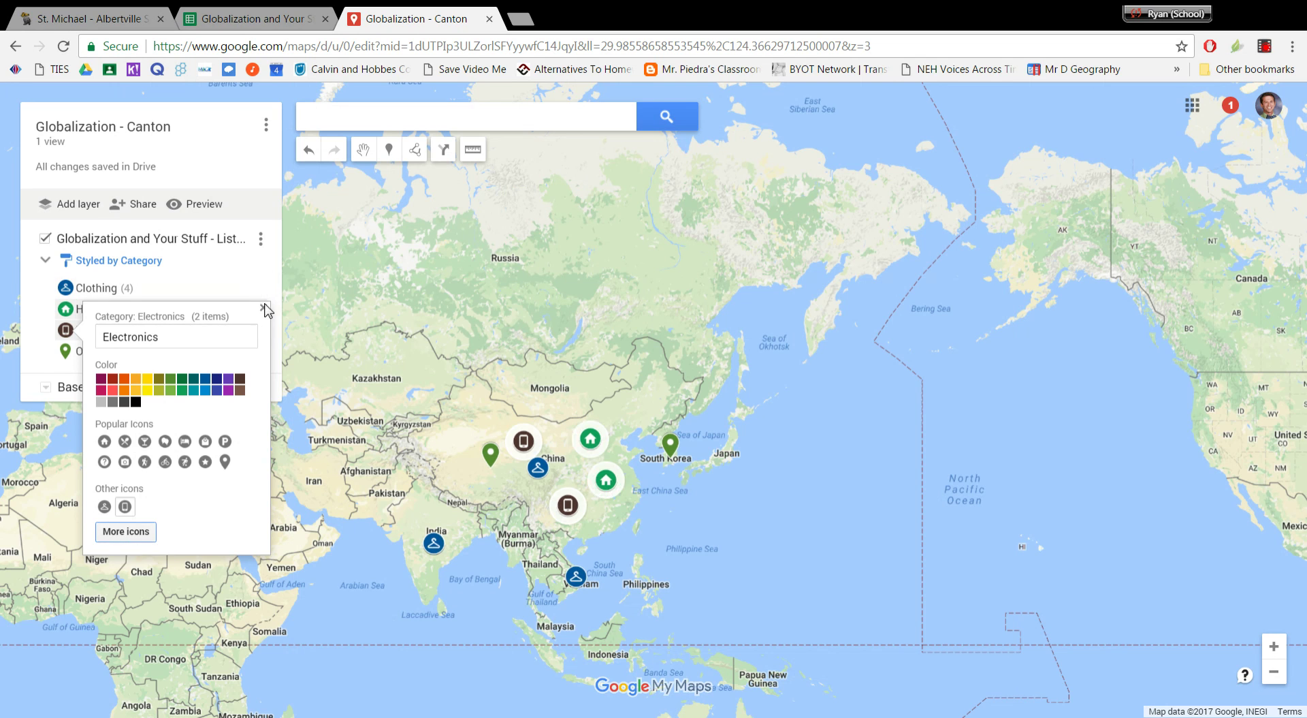
click(263, 307)
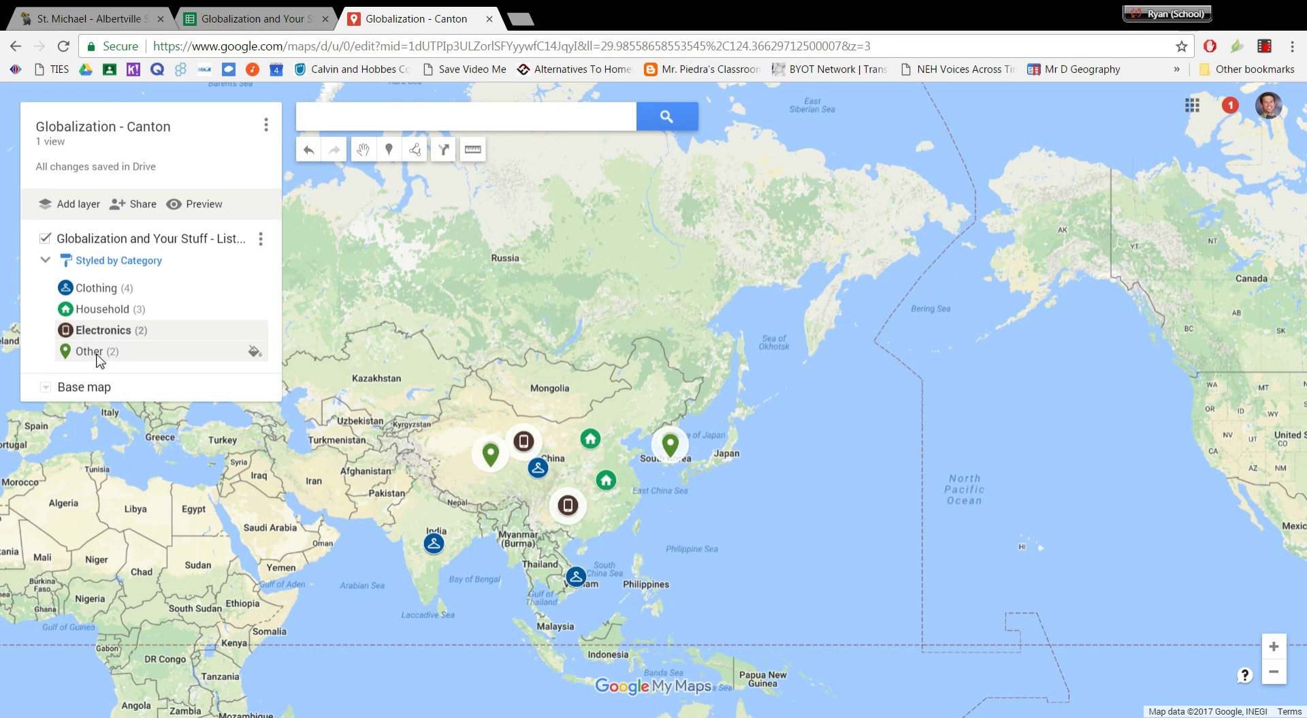
- Give the Other category the question mark icon from the popular icons
click(254, 350)
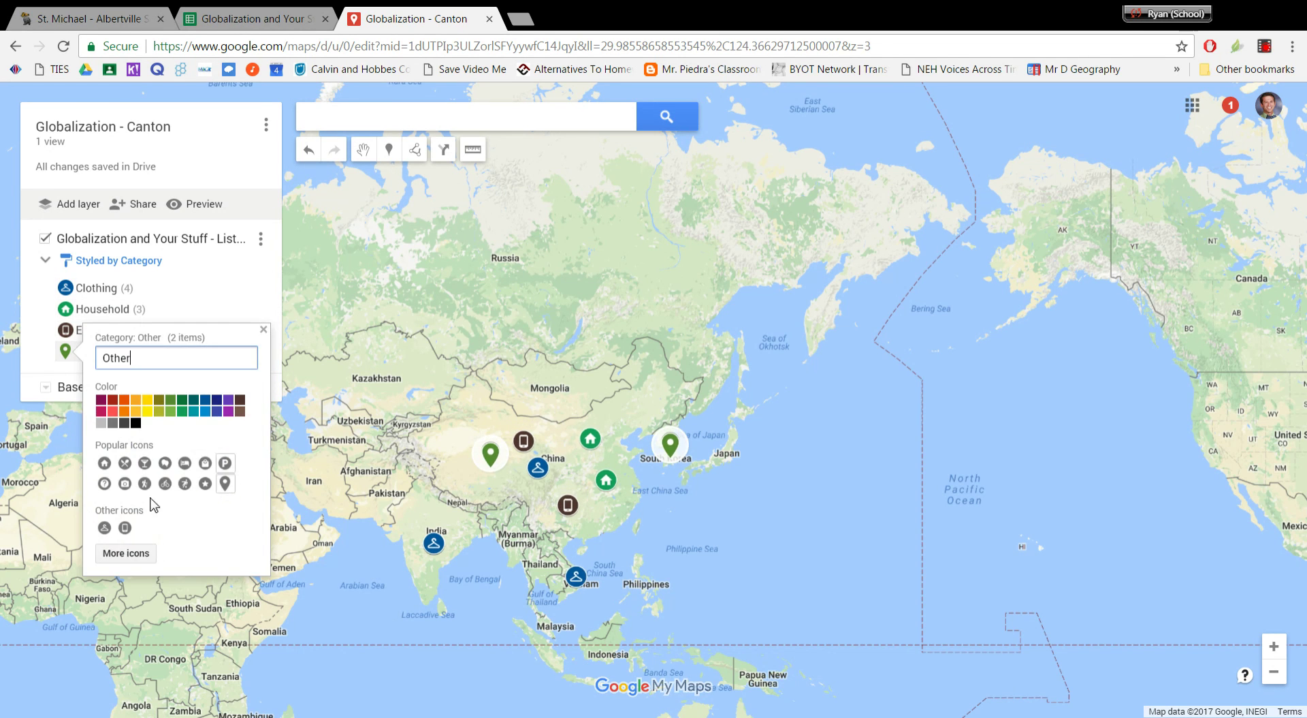
click(105, 484)
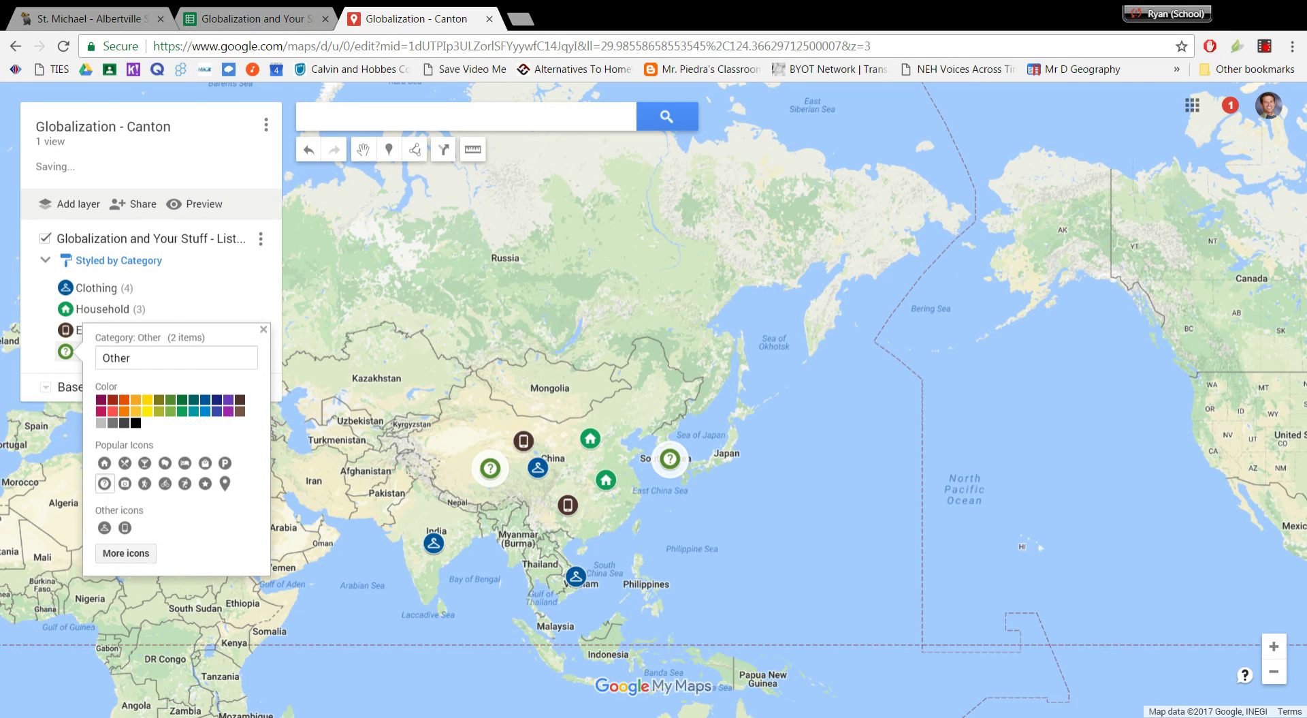
click(264, 329)
- Review the layer's grouping options and the Clothing category's color and icon choices, and view the styled markers on the world map
scroll(431, 329, down, 1)
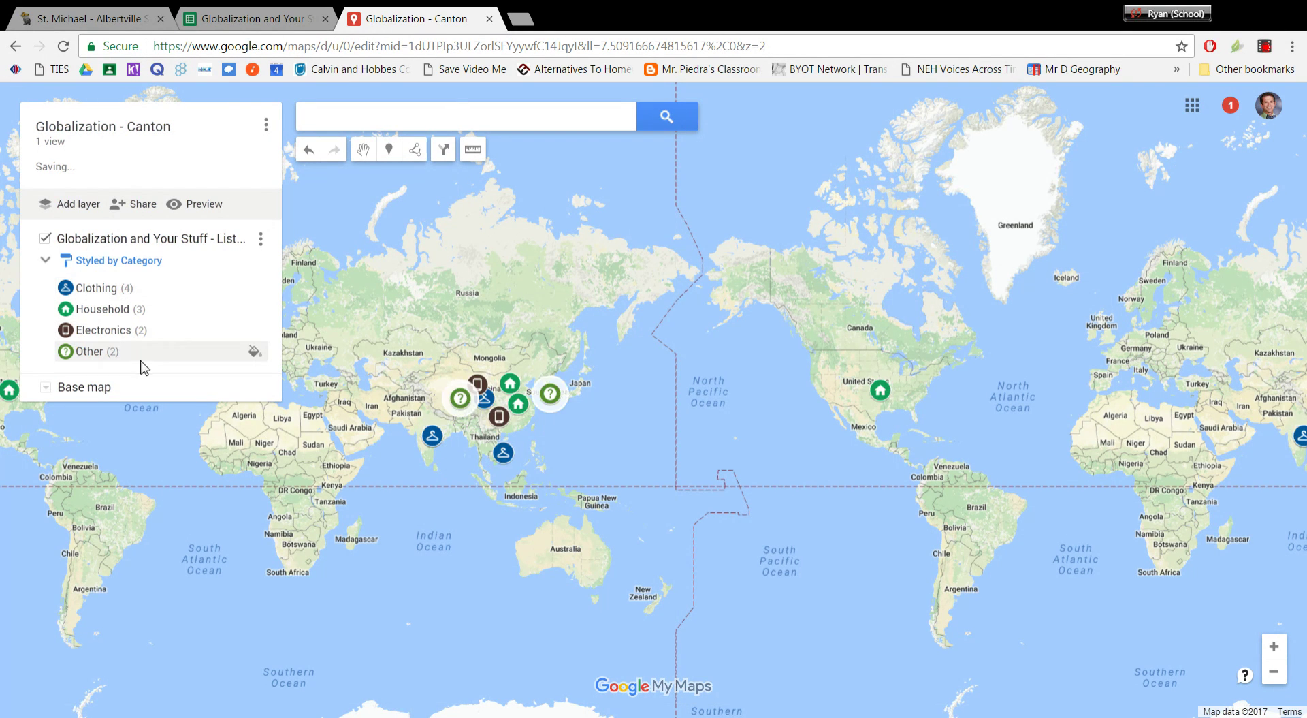
click(130, 262)
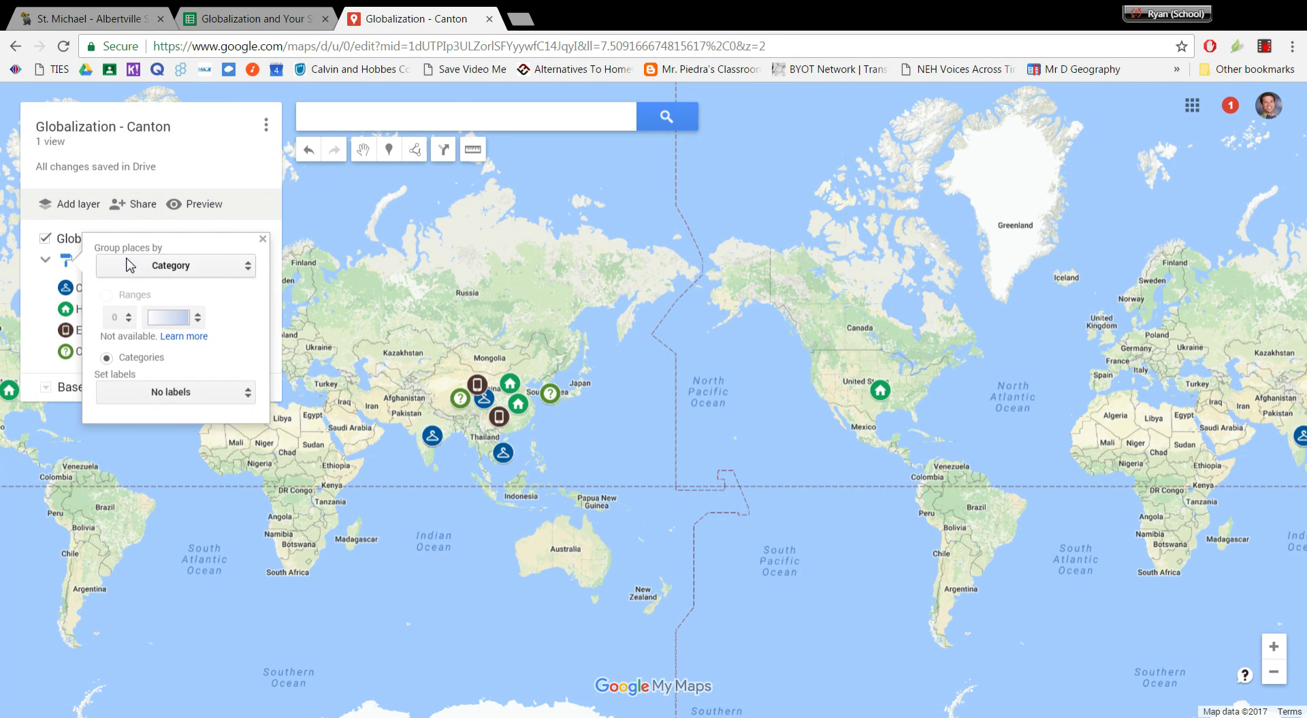
click(231, 269)
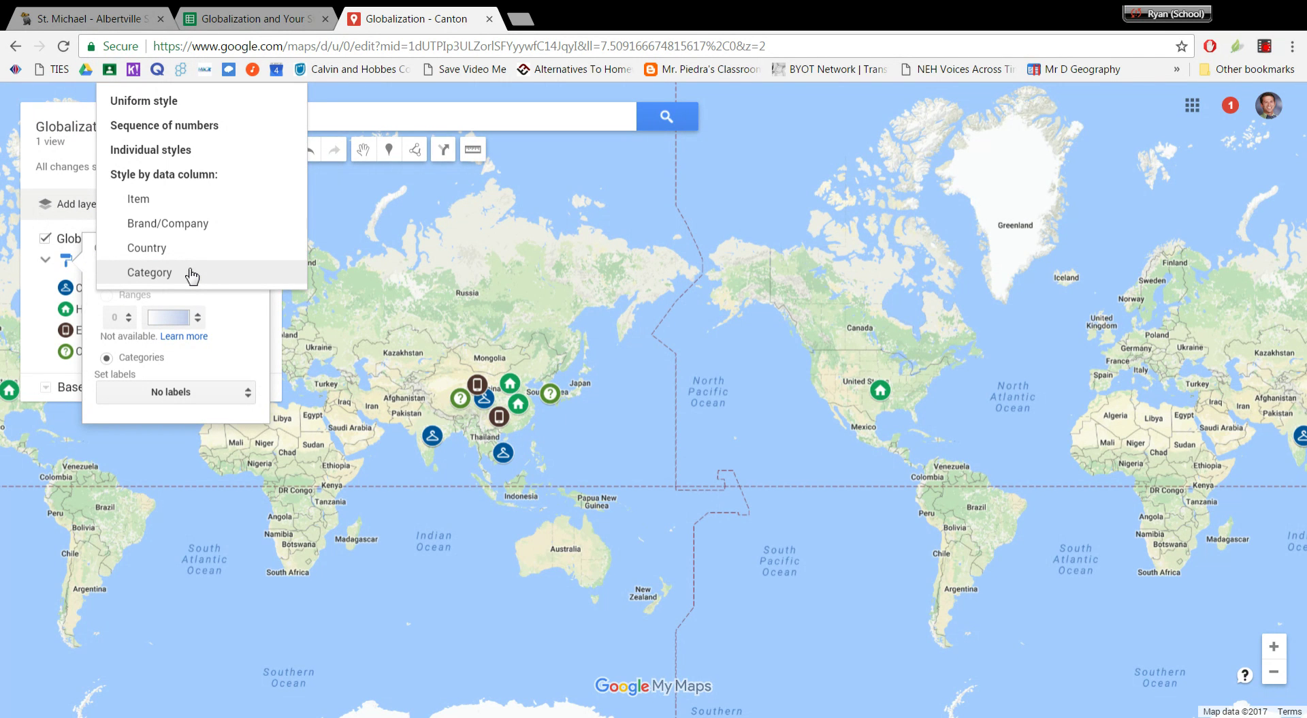
click(243, 276)
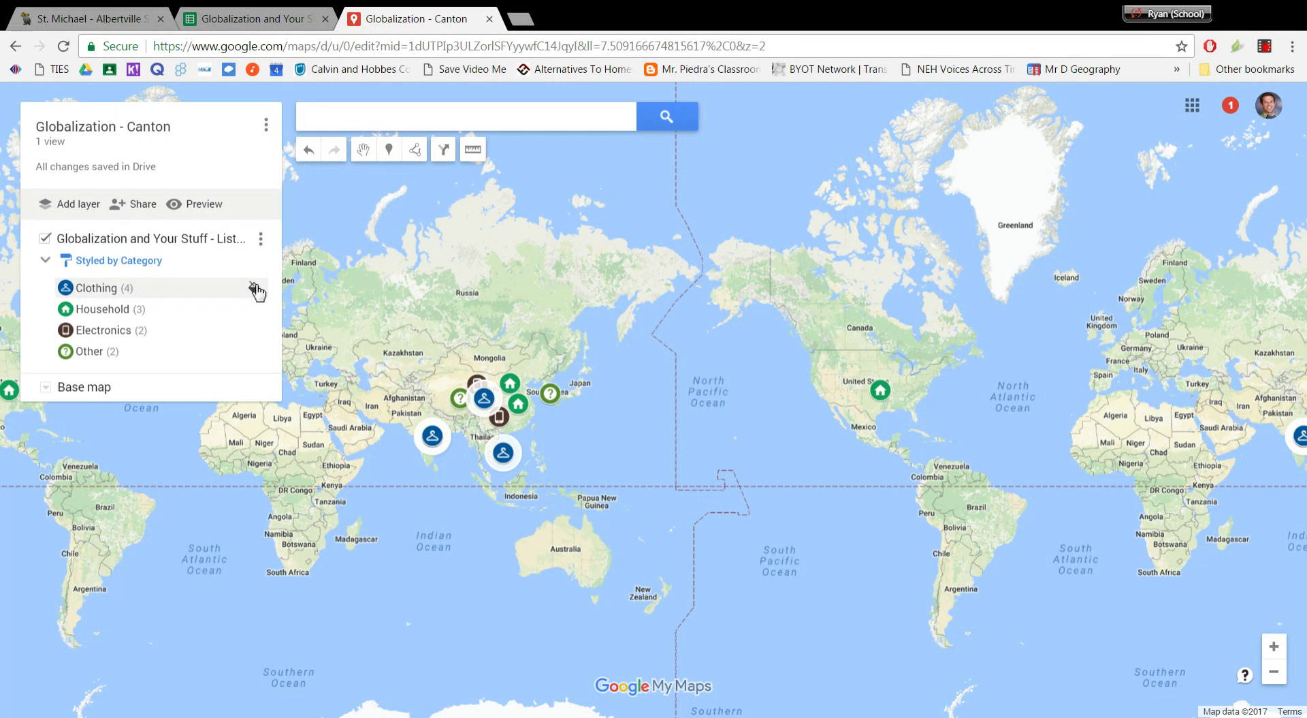
click(255, 289)
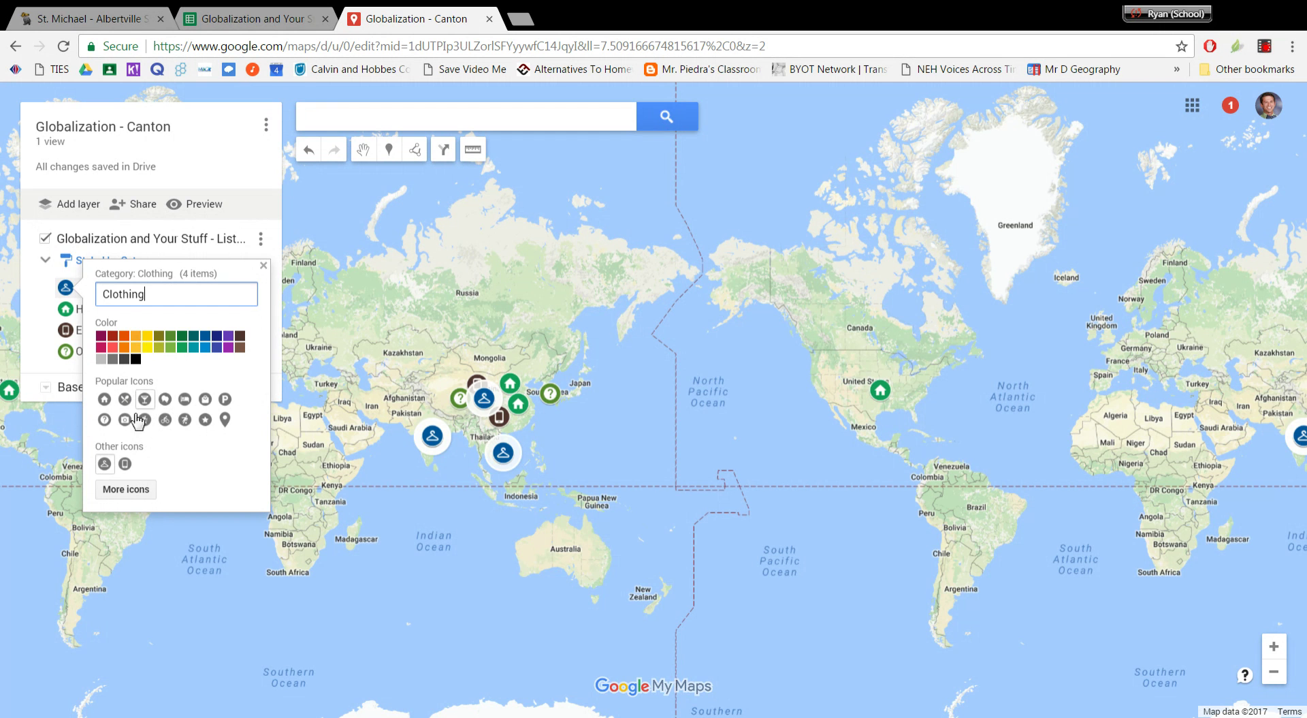
click(263, 267)
drag(305, 314, 418, 307)
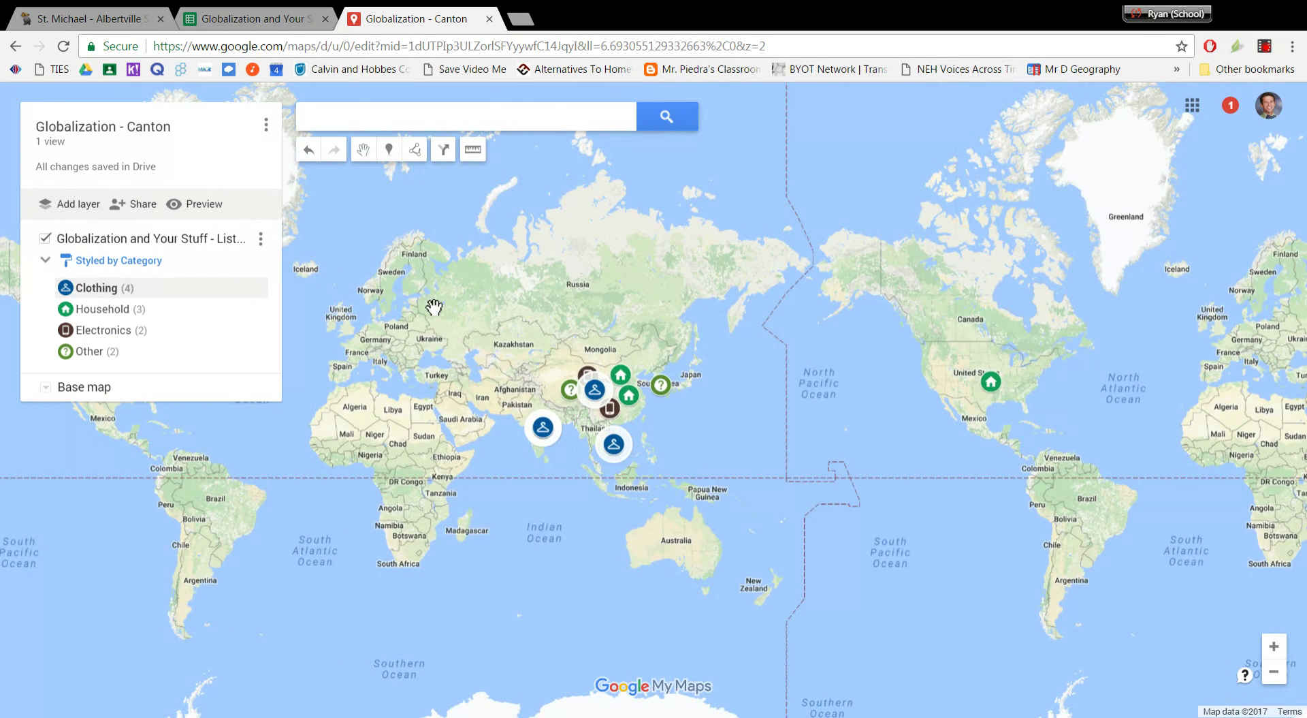